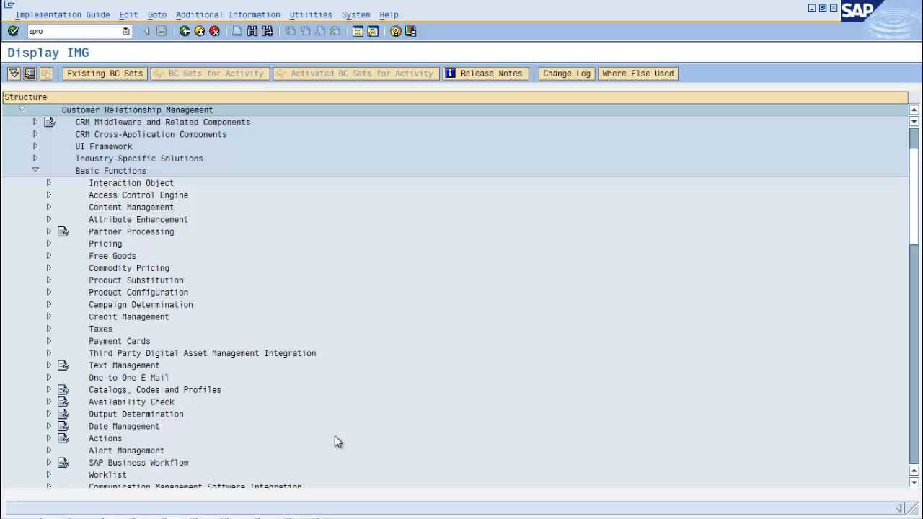
Add a new date type zd1 with the description "Date Type 1" and enable its date profile option
scroll(336, 441, down, 1)
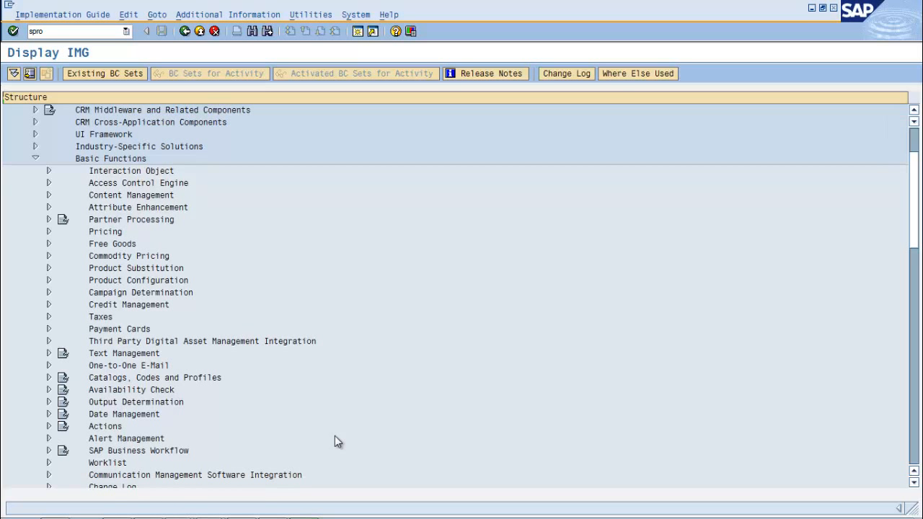
scroll(335, 441, down, 4)
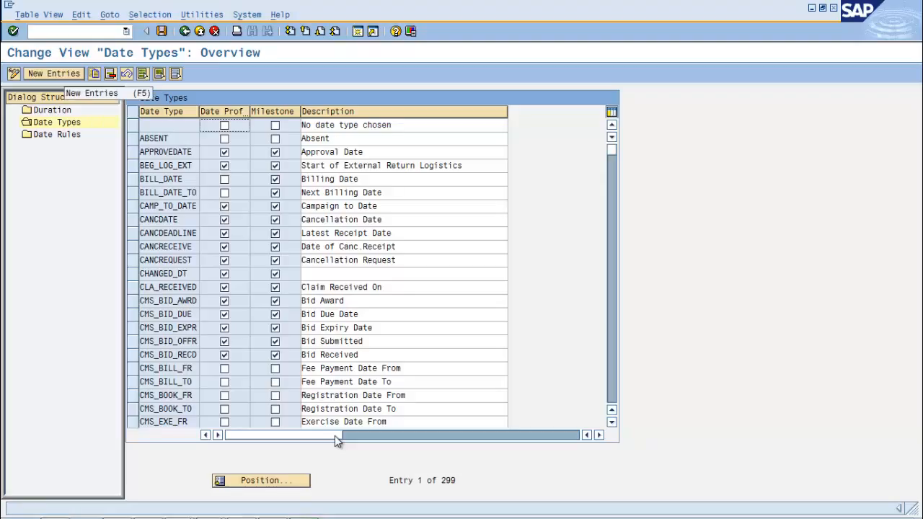
key(F5)
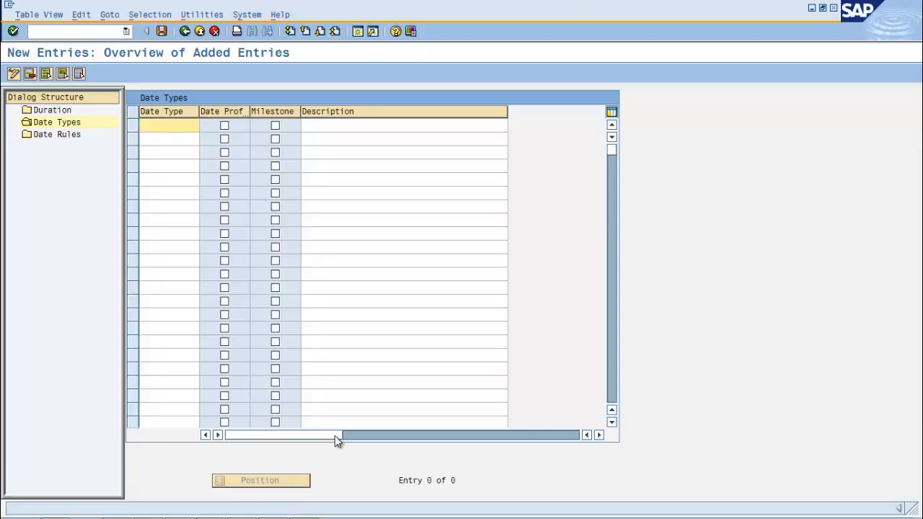
text(z)
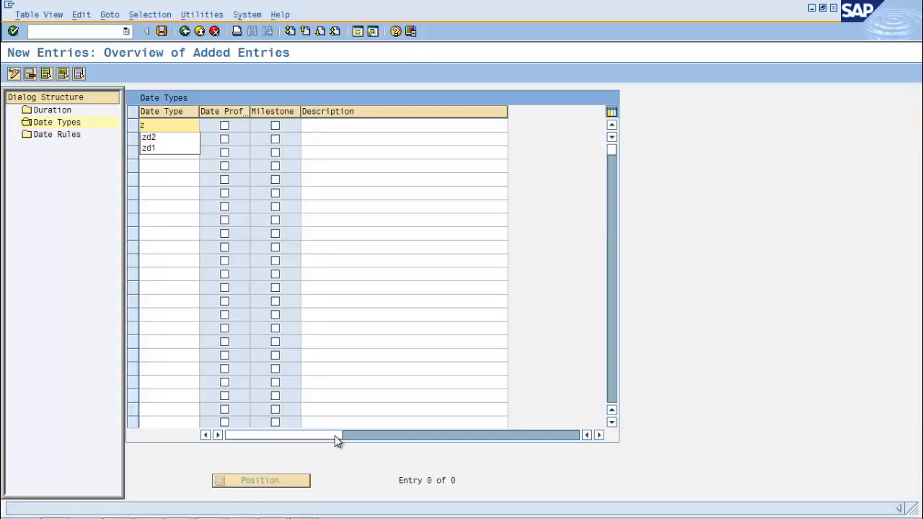
text(d1)
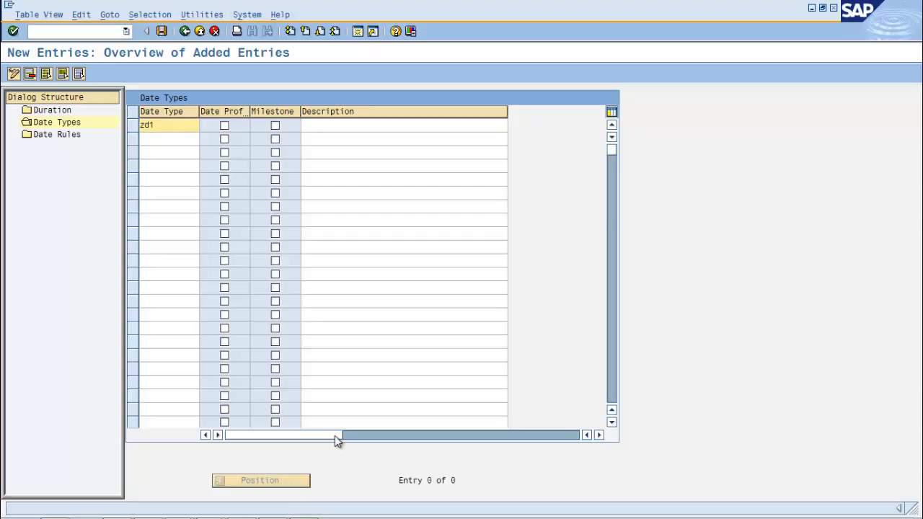
key(Tab)
key(Tab)
key(Tab)
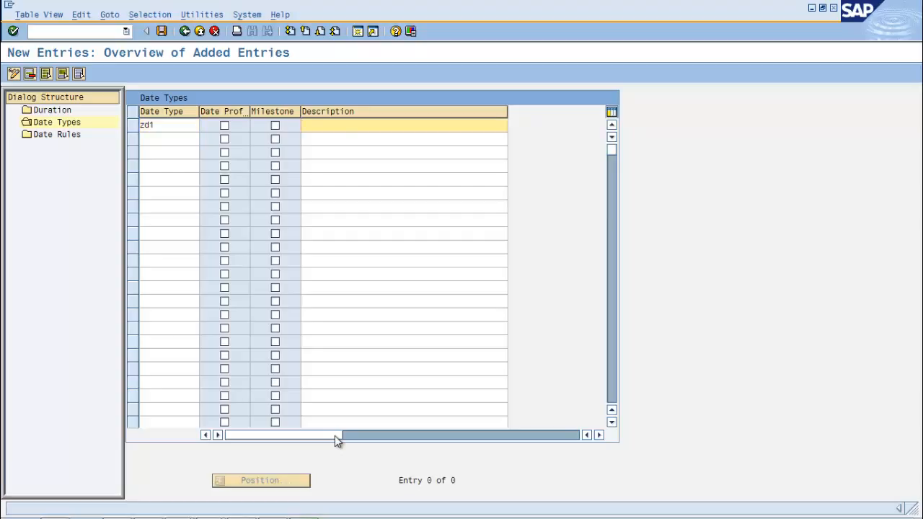
text(Date )
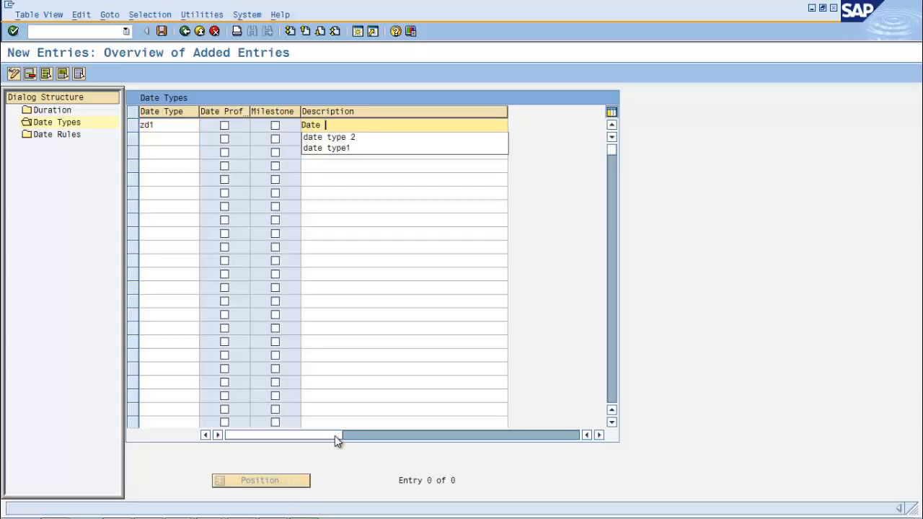
text(Type 1)
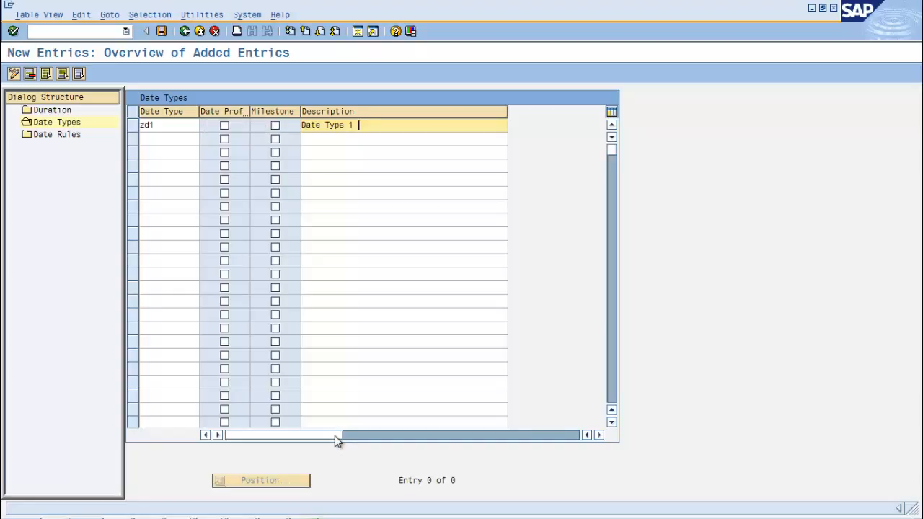
click(224, 125)
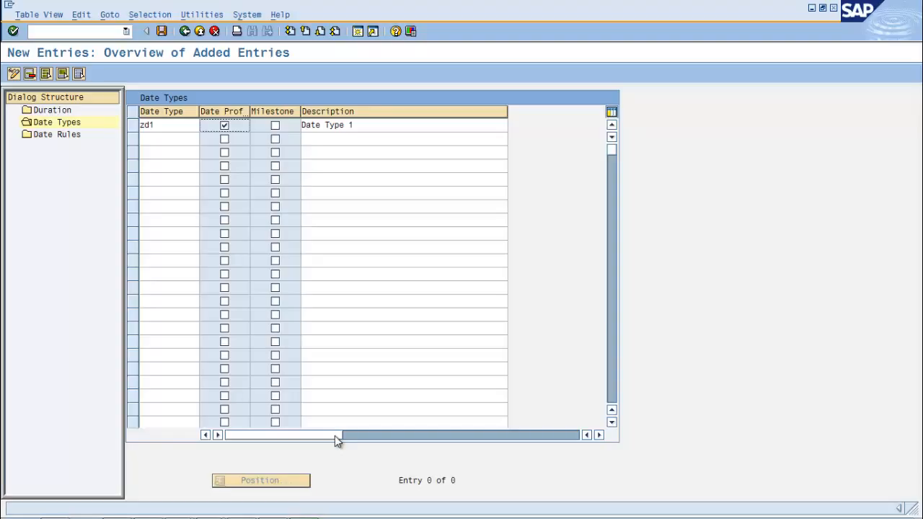
Add a second date type zd2 with the date profile option enabled and the description "Date Type 2"
key(Tab)
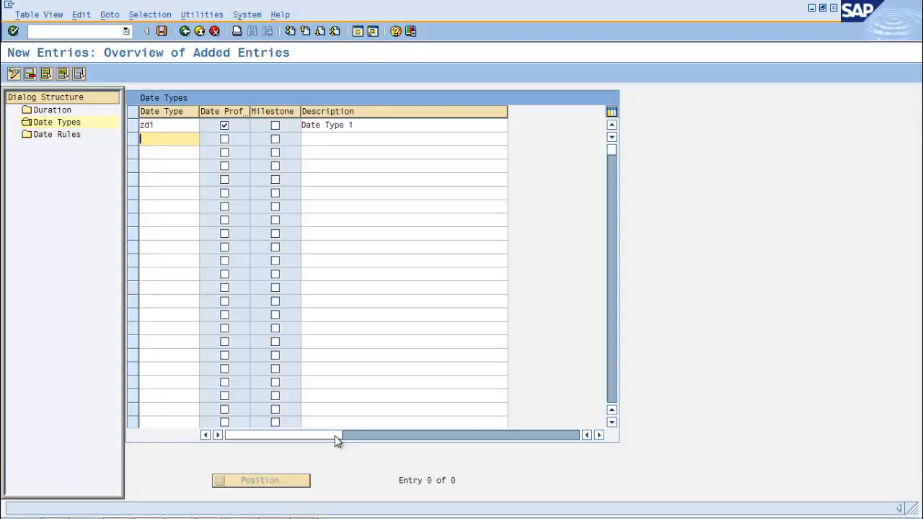
text(zd2)
key(Tab)
key(space)
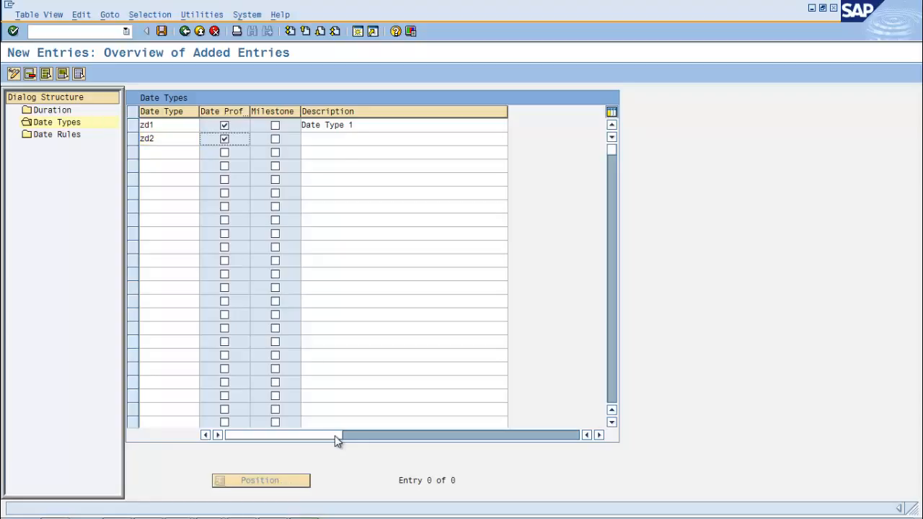
key(Tab)
key(Tab)
text(Date )
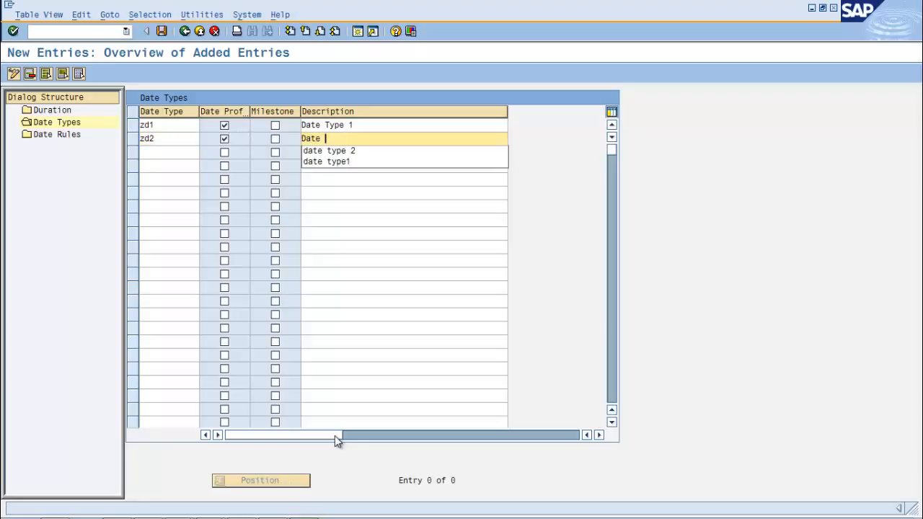
text(Type 2)
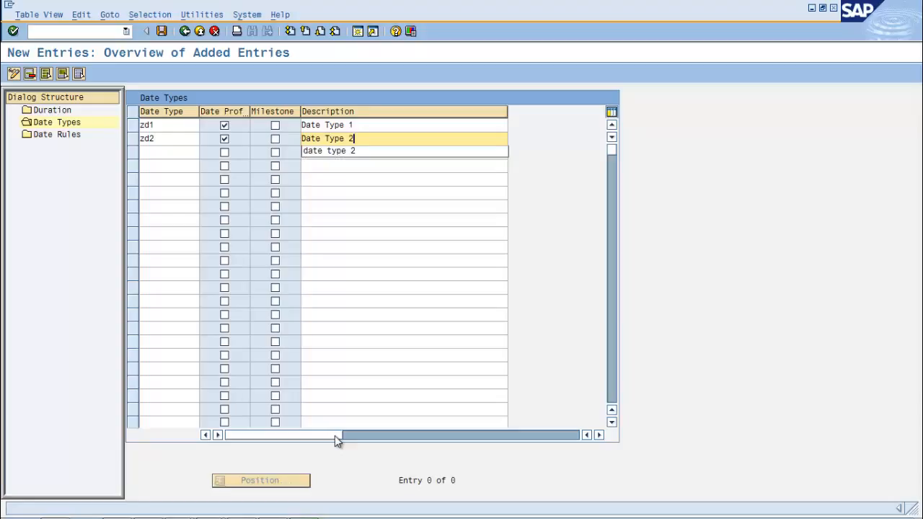
key(Down)
key(Return)
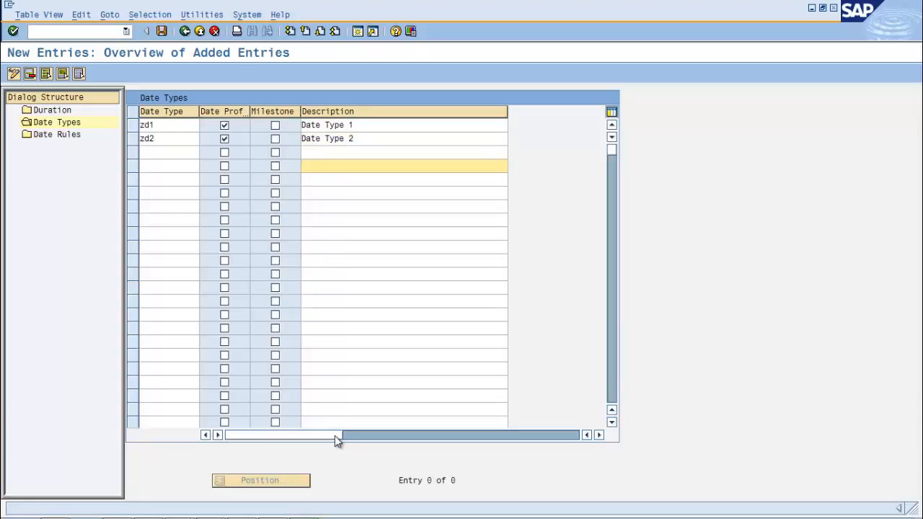
Accept the proposed customizing request for defining date types, duration types and date rules
key(Return)
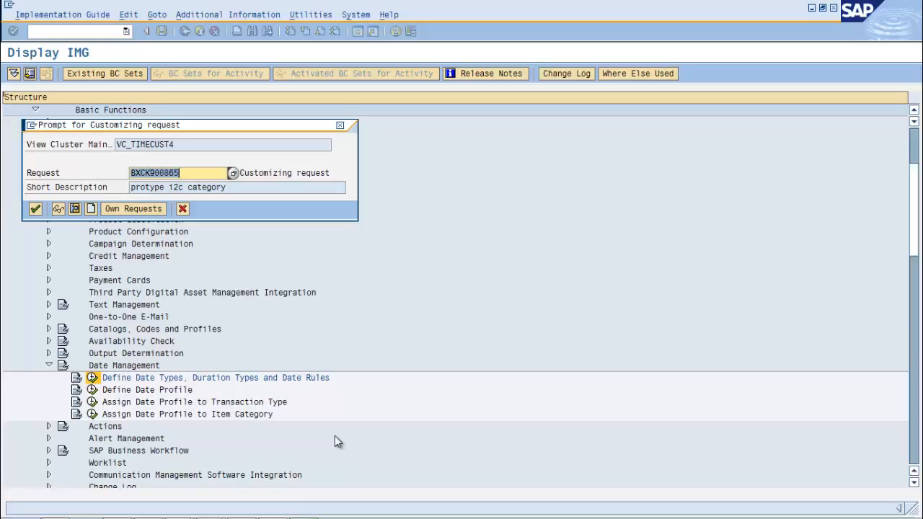
key(Return)
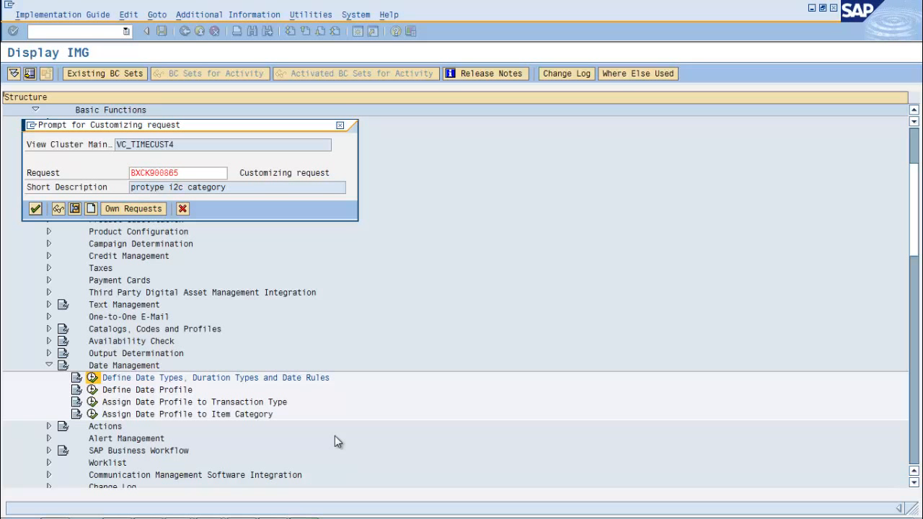
key(Return)
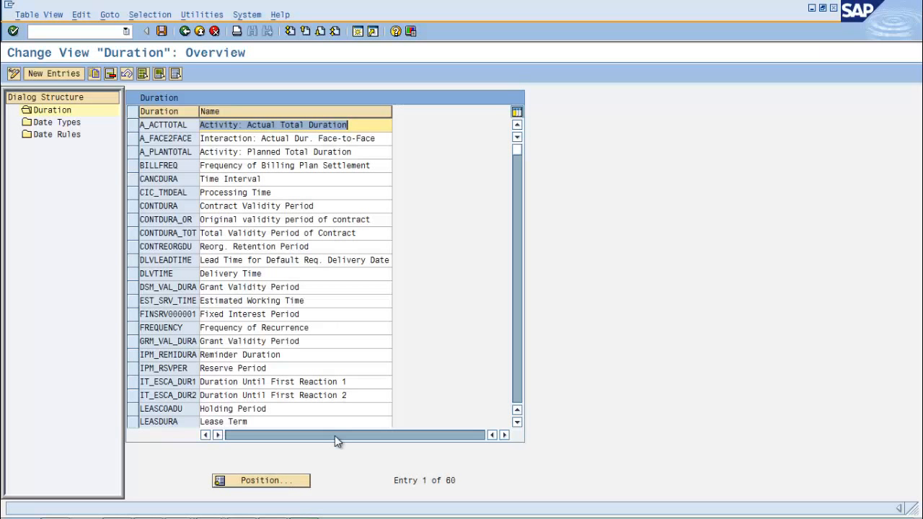
Create a new duration zdura1 named "duartion 1 for test" and save it
key(F5)
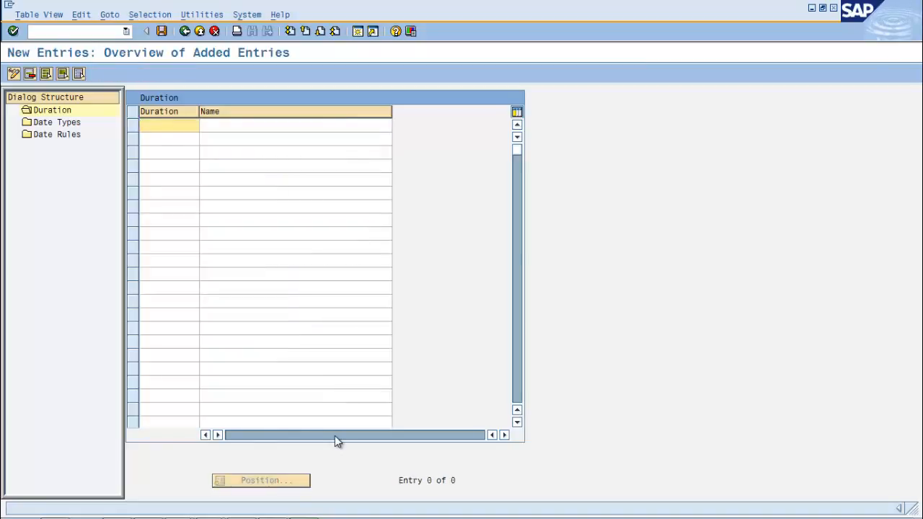
text(zdur)
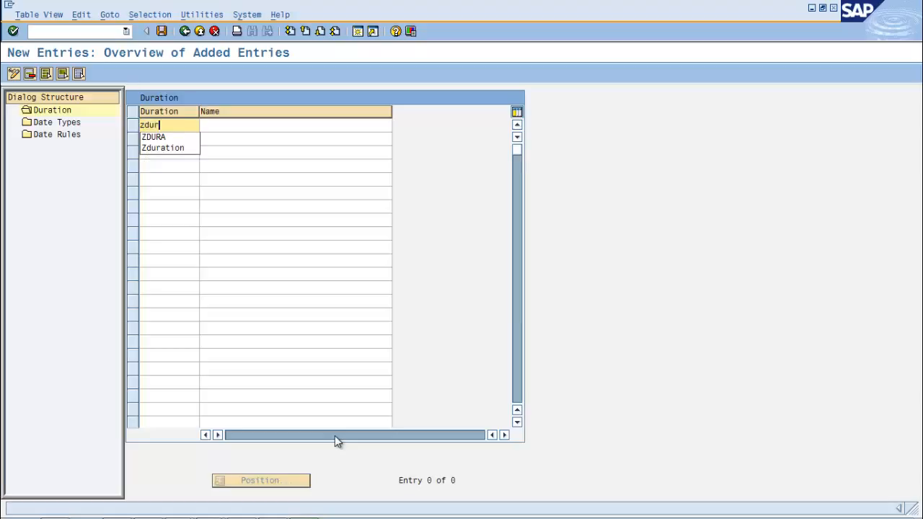
text(a1)
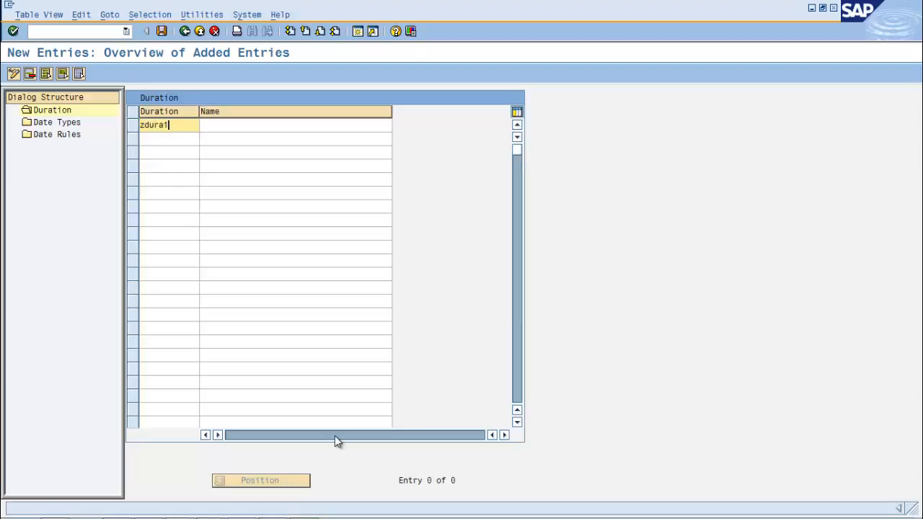
key(Tab)
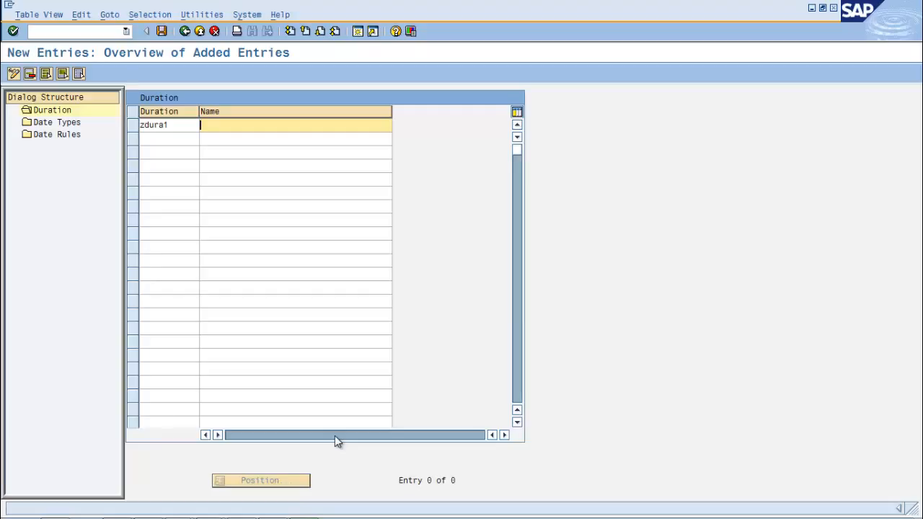
text(duartion 1 for test)
key(ctrl+s)
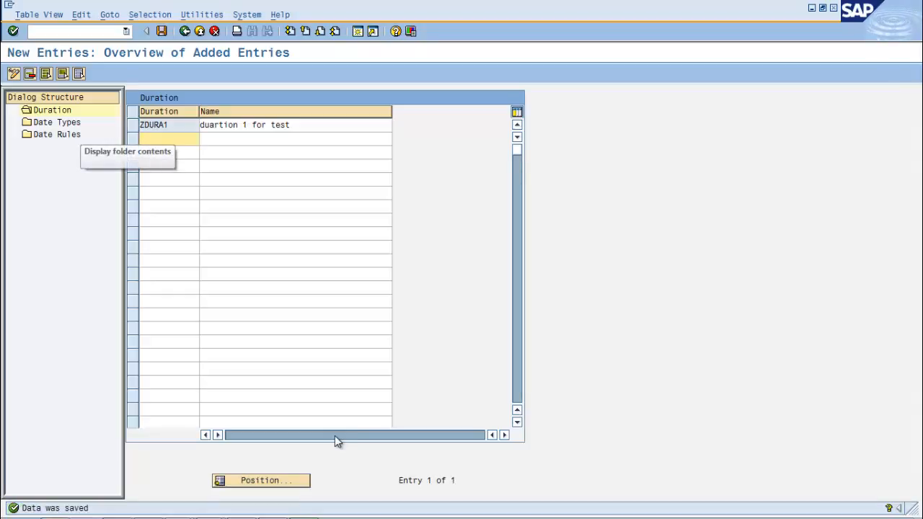
Open the Standard version of date rule BILL0008, End of Contract + 30 Days, and examine its XML definition
double_click(76, 134)
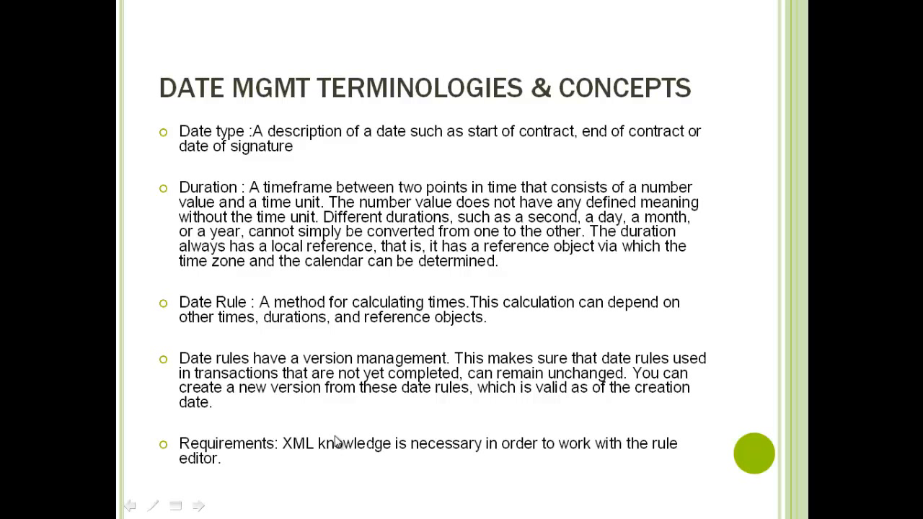
key(alt+Tab)
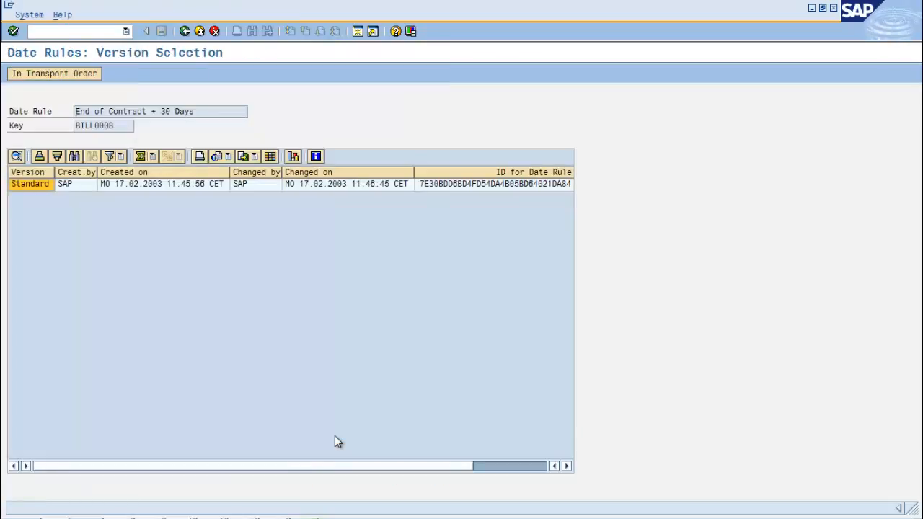
click(337, 442)
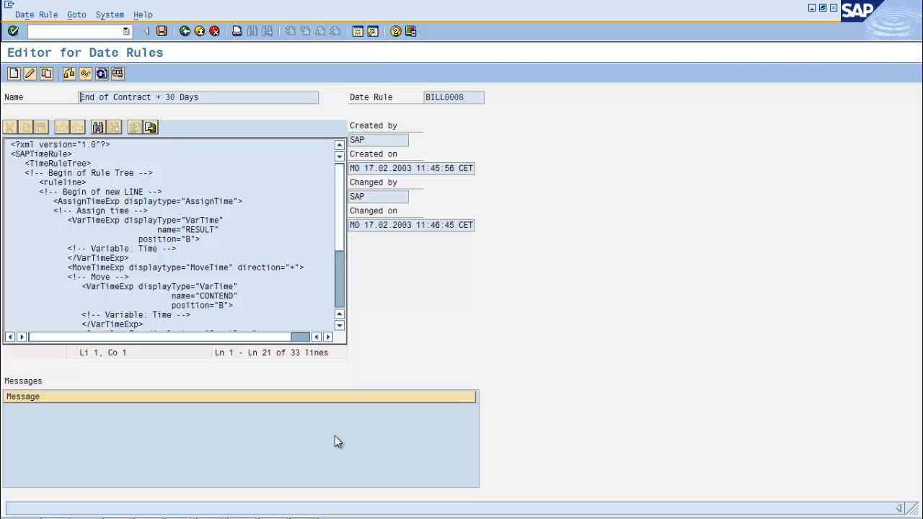
scroll(334, 441, down, 5)
scroll(335, 442, up, 3)
scroll(334, 442, up, 2)
scroll(338, 441, down, 3)
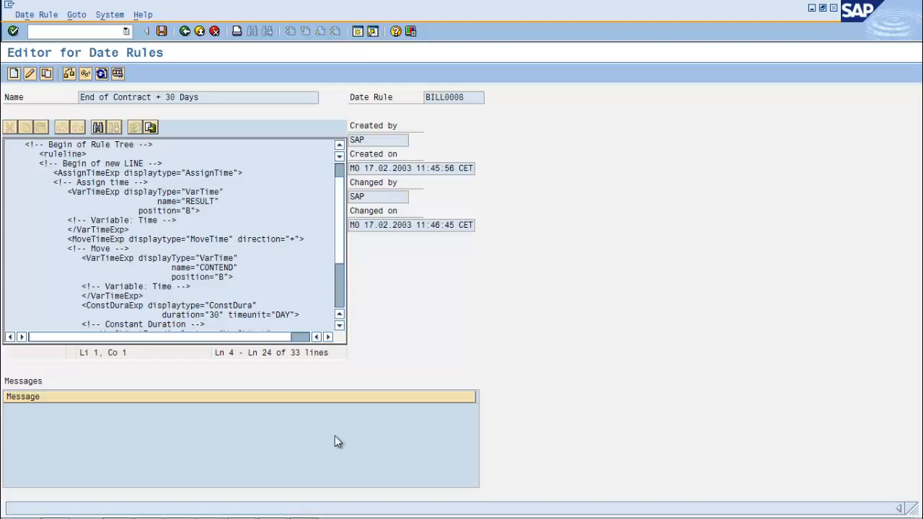
Copy the full XML of date rule BILL0008 into an empty Notepad document and add blank lines above it
click(191, 286)
key(ctrl+a)
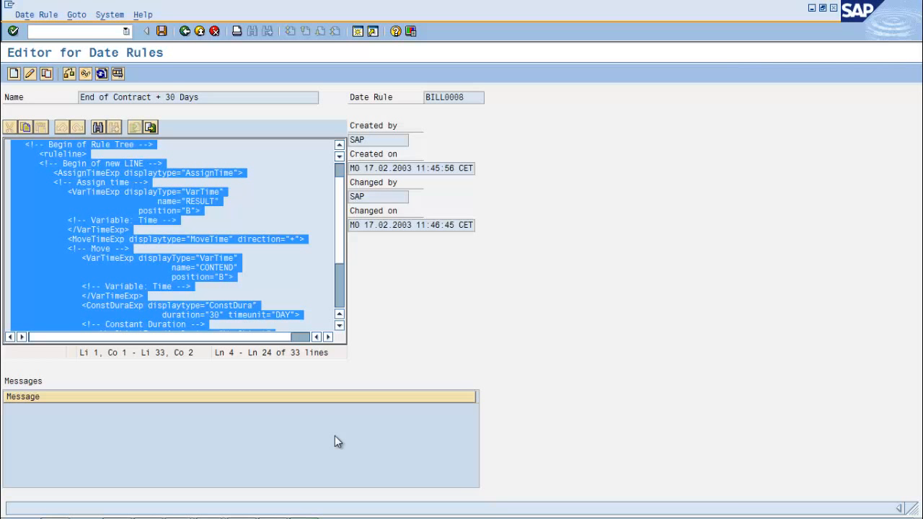
key(alt+Tab)
key(ctrl+v)
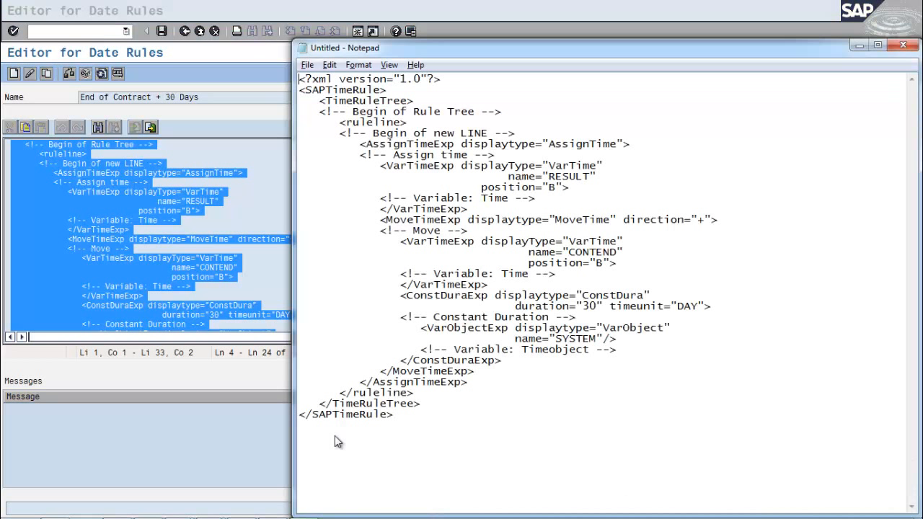
key(ctrl+Home)
key(Return)
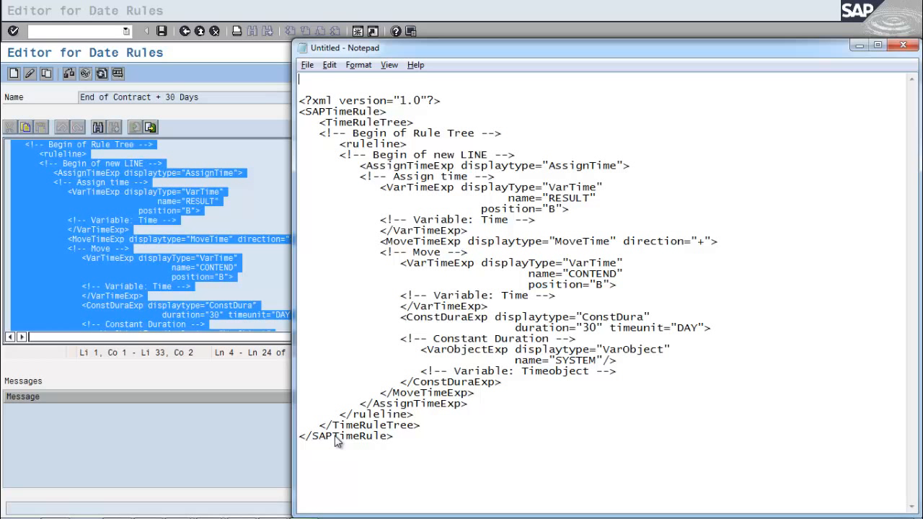
Switch back to SAP, leave the date rule editor and display the newly added date types
key(alt+Tab)
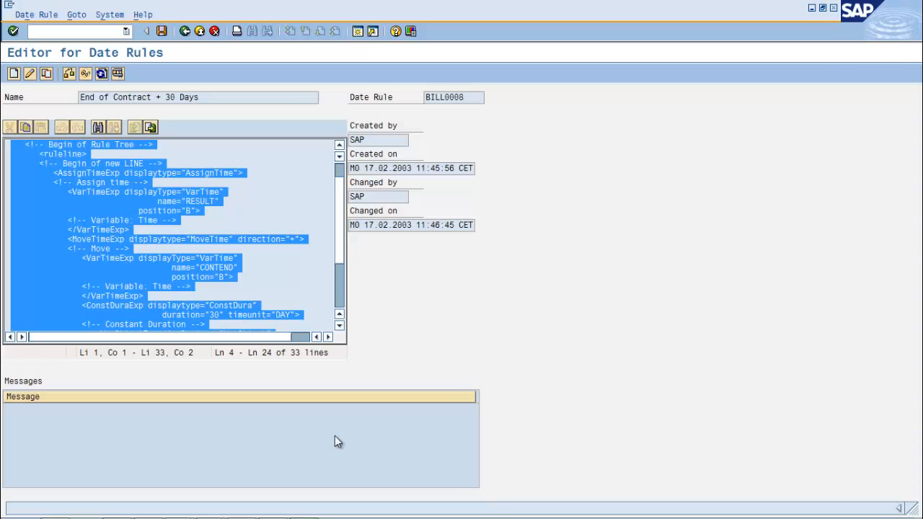
key(F3)
key(F3)
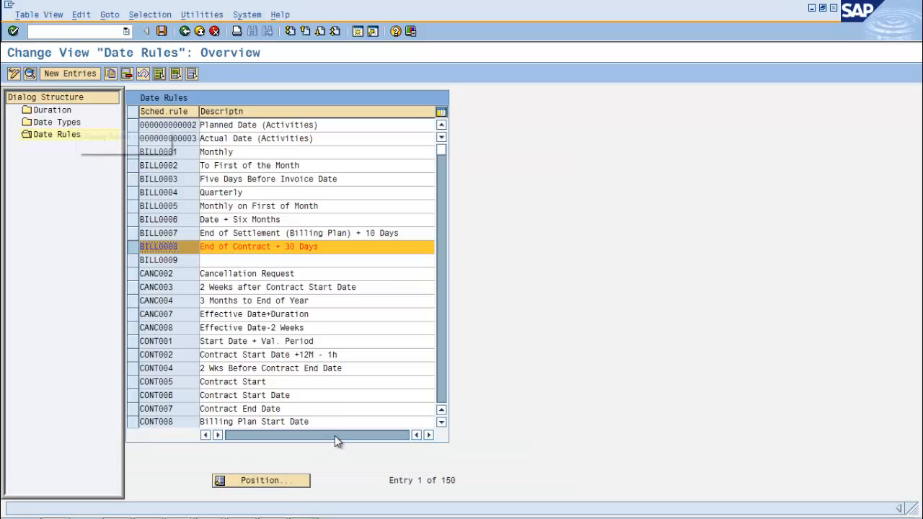
double_click(69, 123)
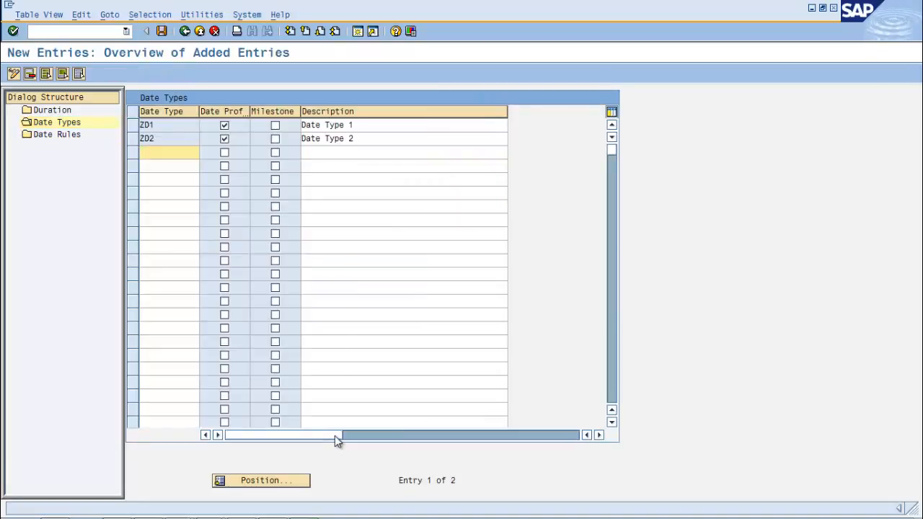
Switch to Notepad and list the date types zd1 and zd2 on separate lines above the XML
key(alt+Tab)
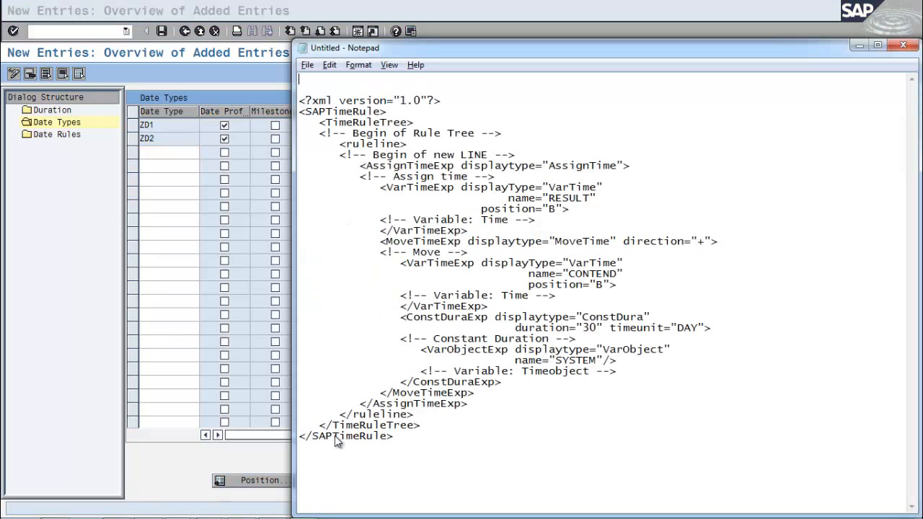
text(zd1)
key(Return)
text(zd2)
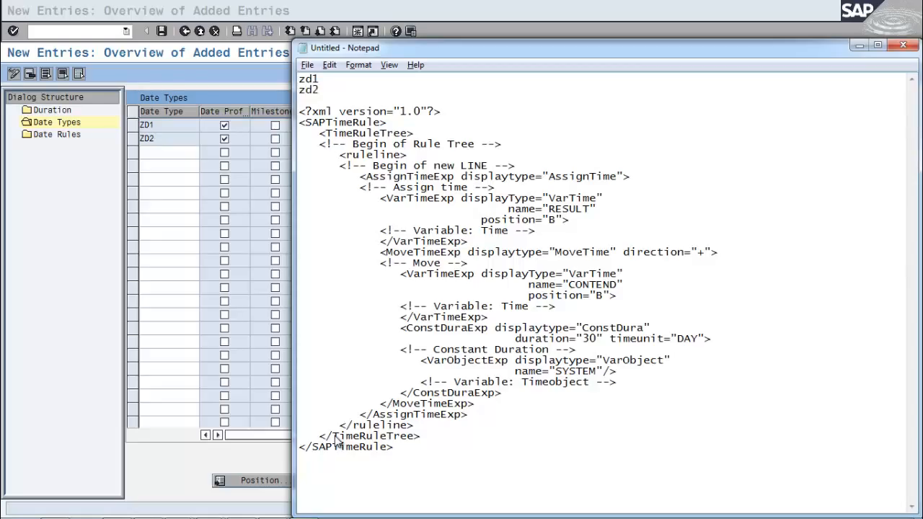
key(Return)
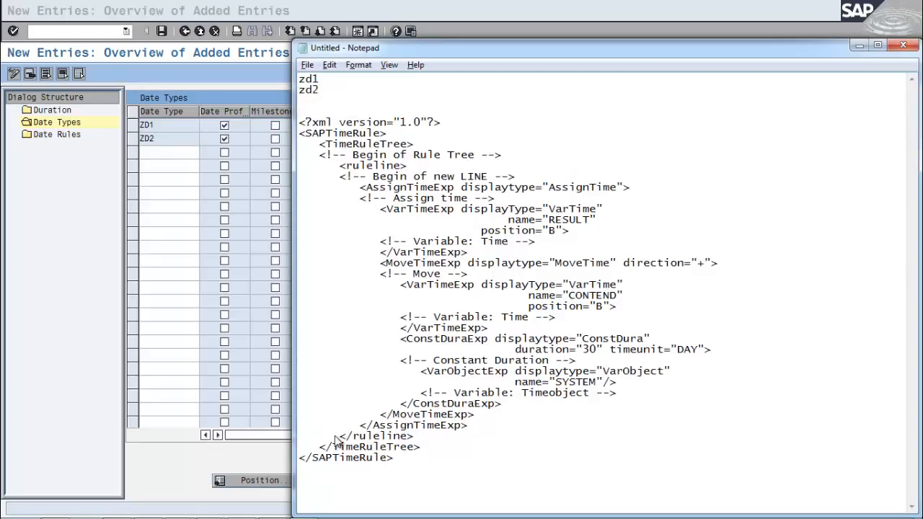
Complete the notes above the XML as "zd1 today's date" and "zd2 = zd1+ 10 days"
key(End)
text(today';s s)
key(BackSpace)
key(BackSpace)
key(BackSpace)
key(BackSpace)
key(BackSpace)
text('s date zd2 )
text(=)
text( zd1+ )
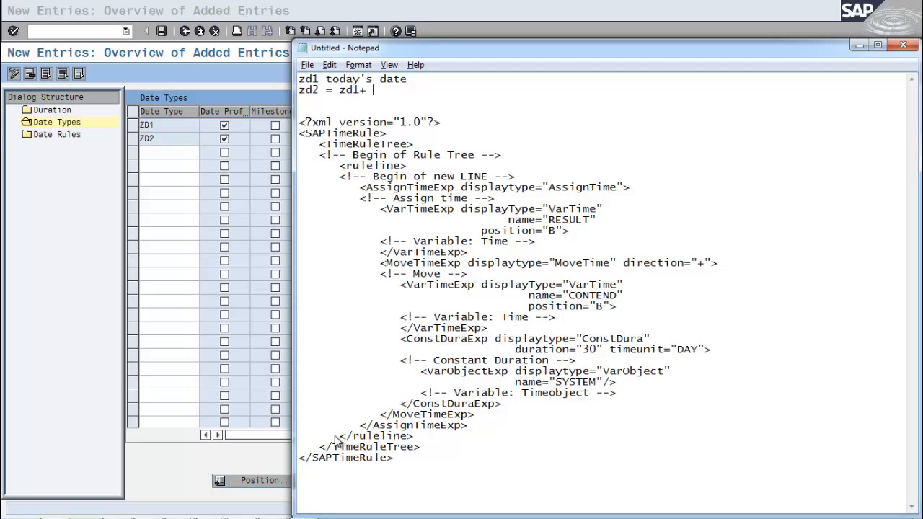
text(10 days)
key(shift+Left)
key(shift+Left)
key(shift+Left)
key(shift+Left)
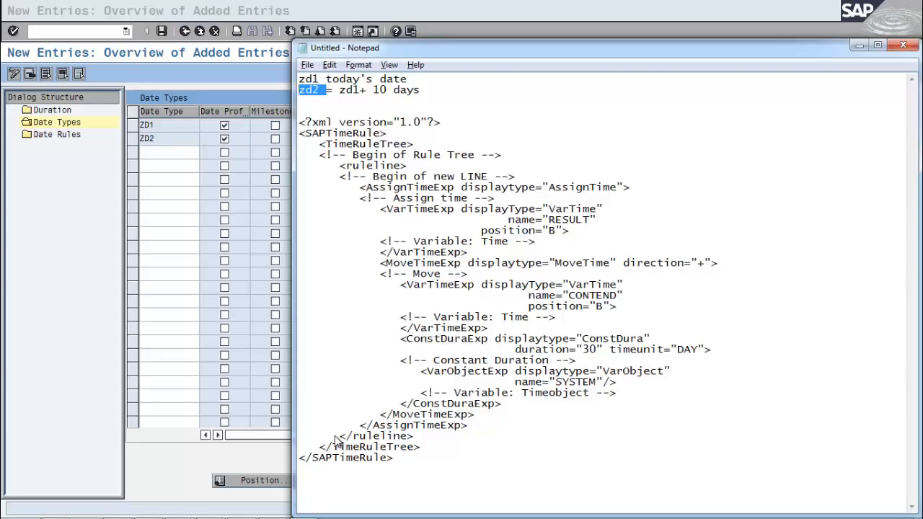
In the XML, replace the variable name CONTEND with zd1 and set the constant duration to 10 days
drag(569, 296, 617, 296)
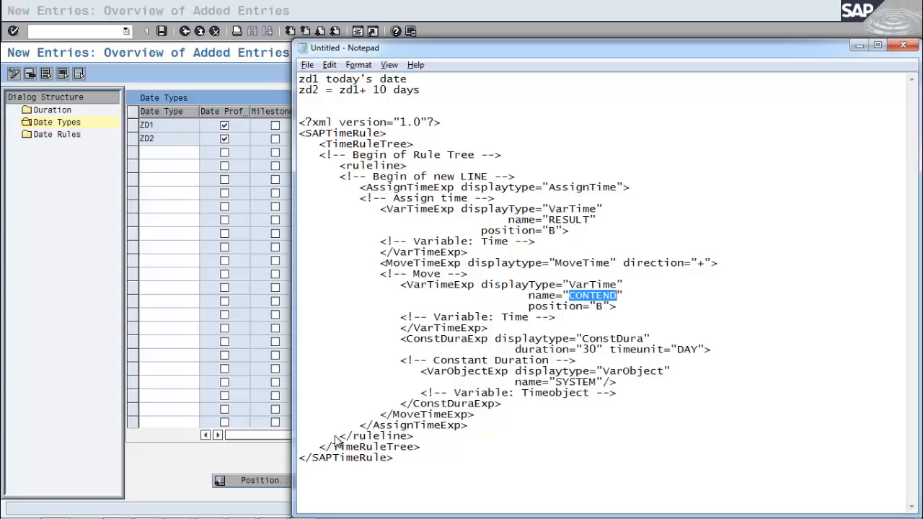
text(zd1)
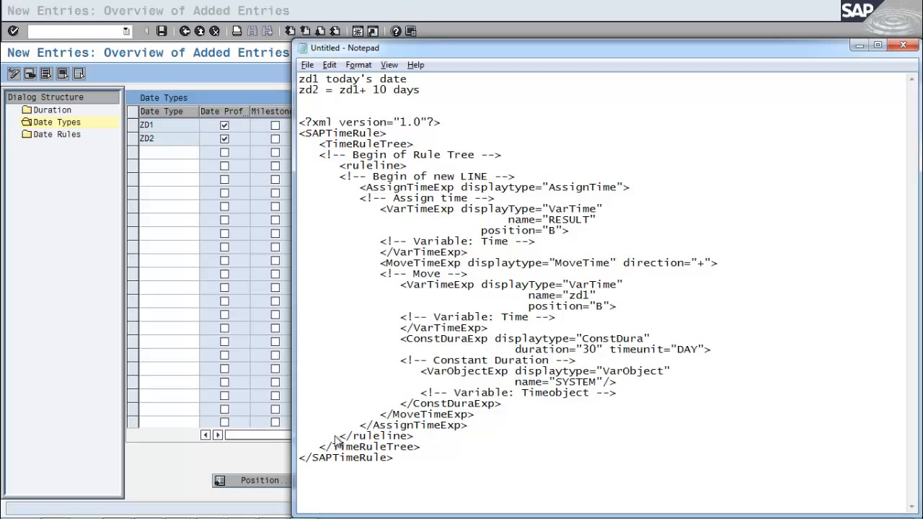
key(Down)
key(Down)
key(Down)
key(Down)
key(Down)
key(BackSpace)
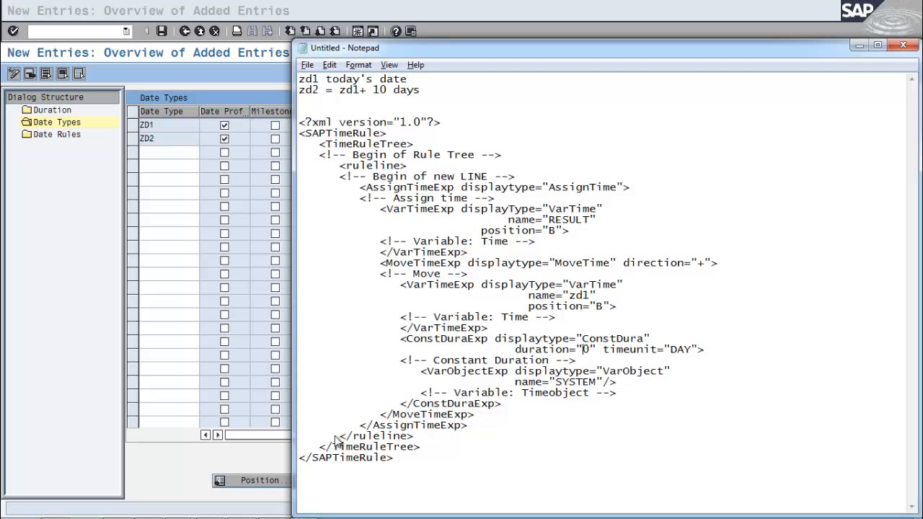
text(1)
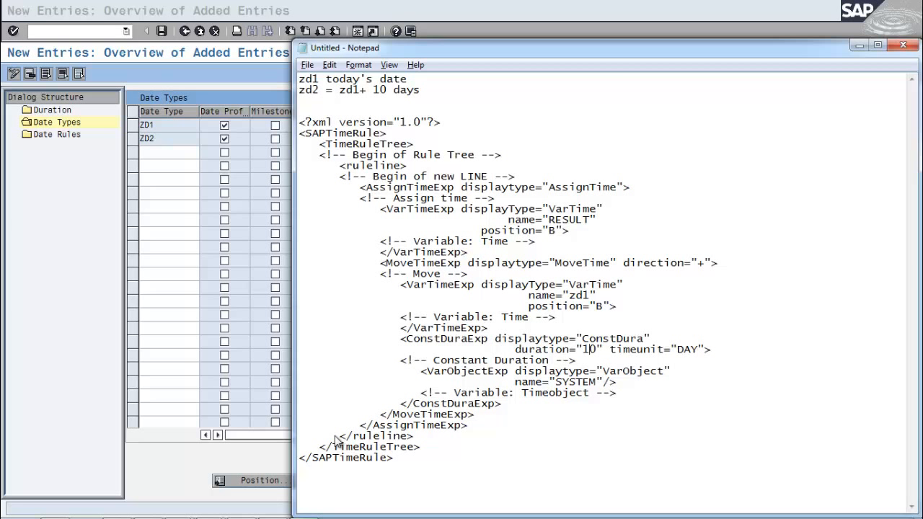
Copy the complete edited XML from Notepad, then switch back to SAP and display the date rules
mouse_move(299, 122)
mouse_down()
mouse_move(380, 263)
mouse_move(413, 436)
mouse_move(394, 458)
mouse_up()
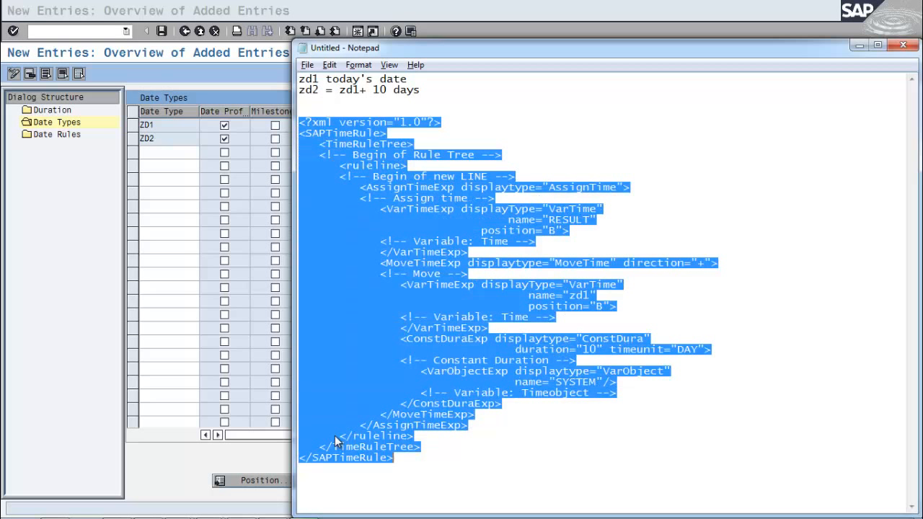
key(alt+Tab)
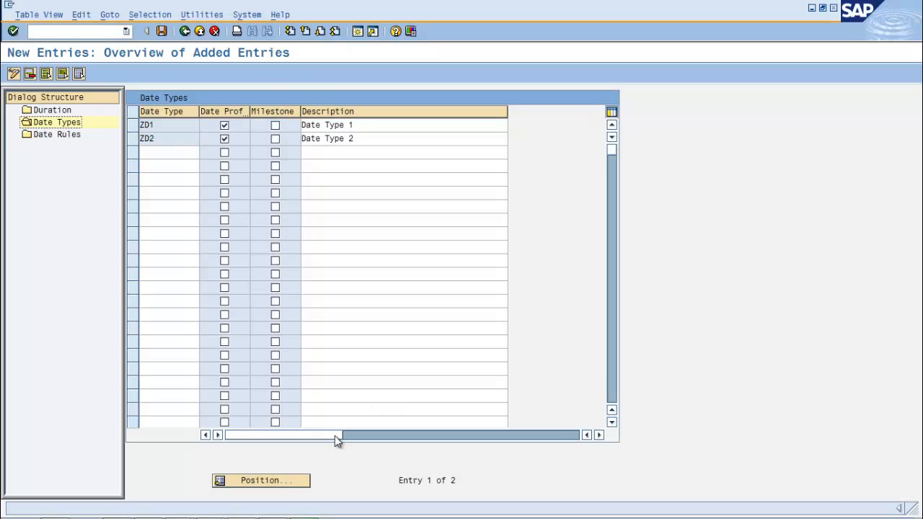
double_click(52, 135)
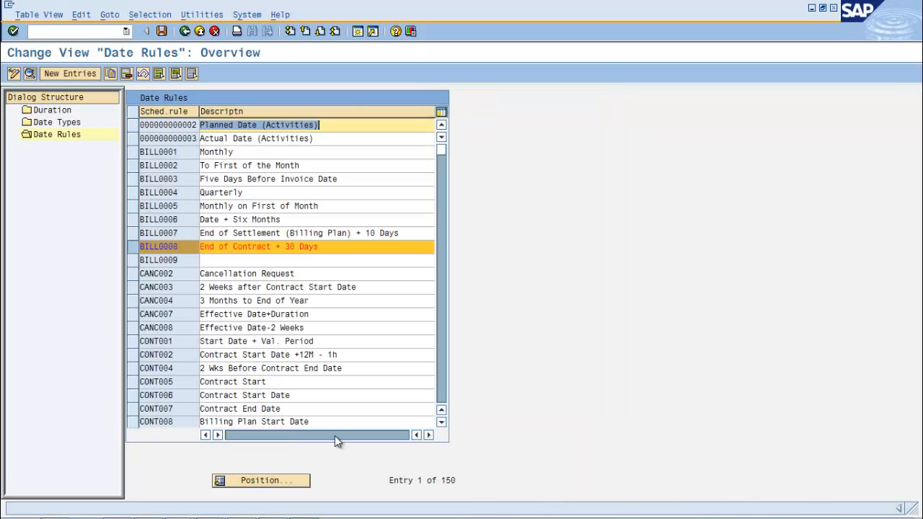
Create and save a new date rule ztest1 with the name "Rule for zd2", then return to the date rules overview
key(F5)
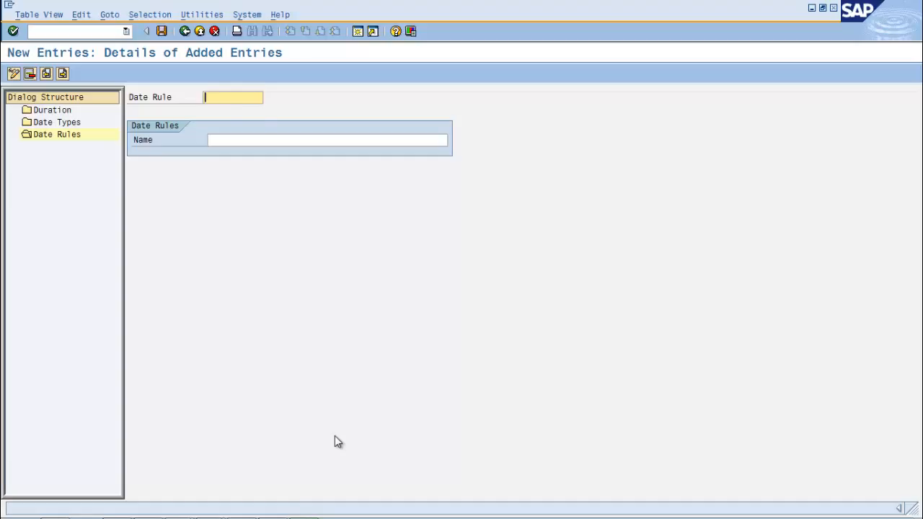
text(z)
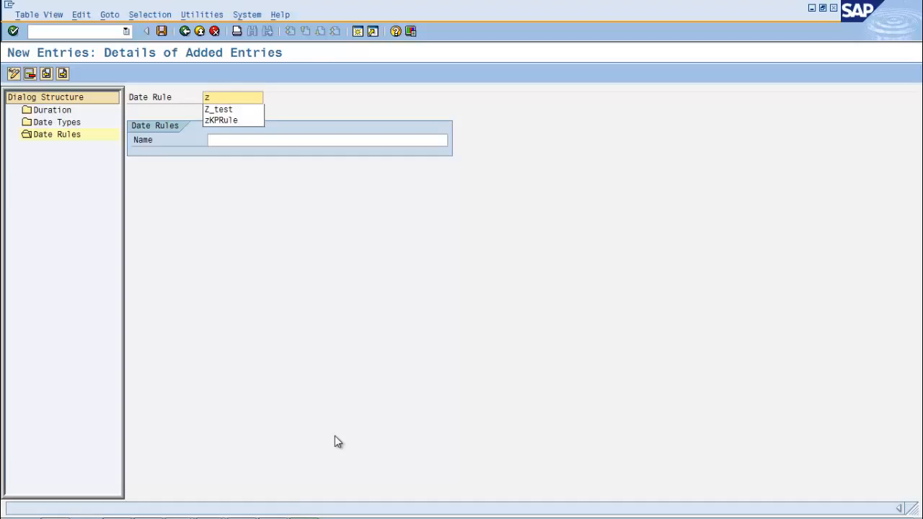
key(BackSpace)
text(ztest)
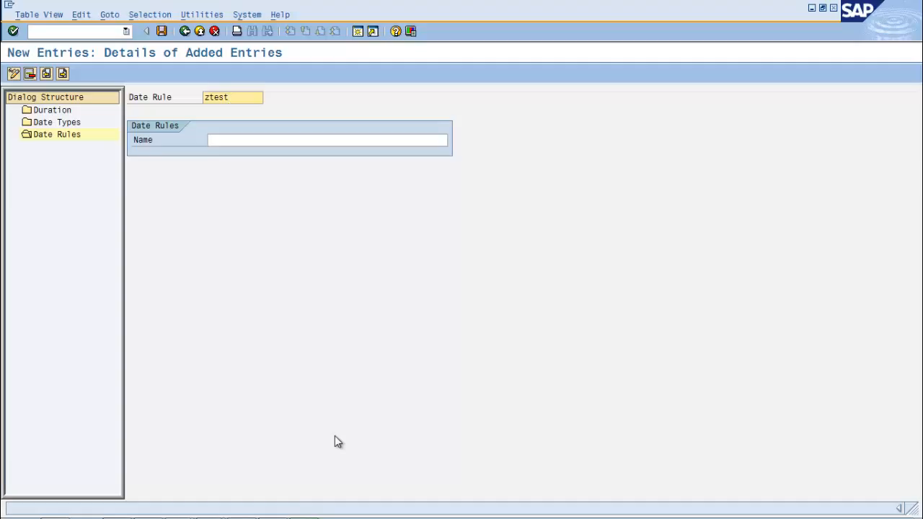
text(1)
key(Tab)
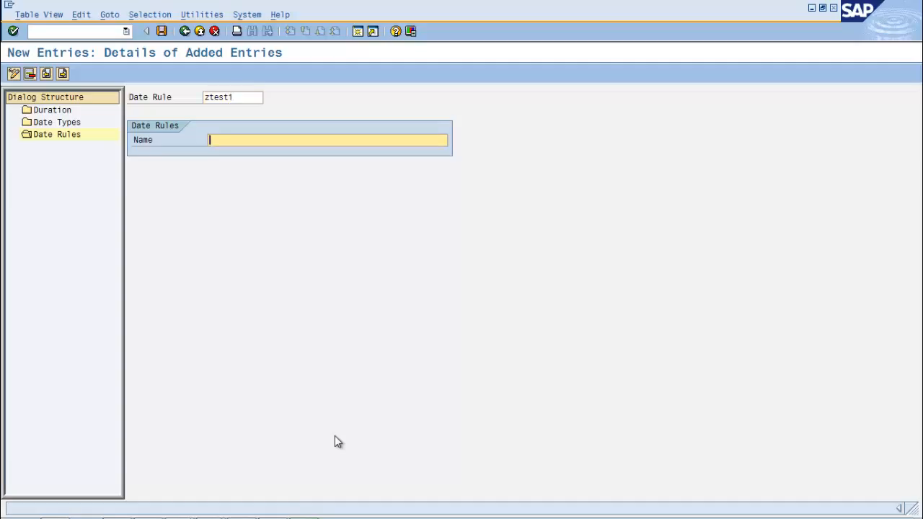
text(Rule for zd2)
key(Return)
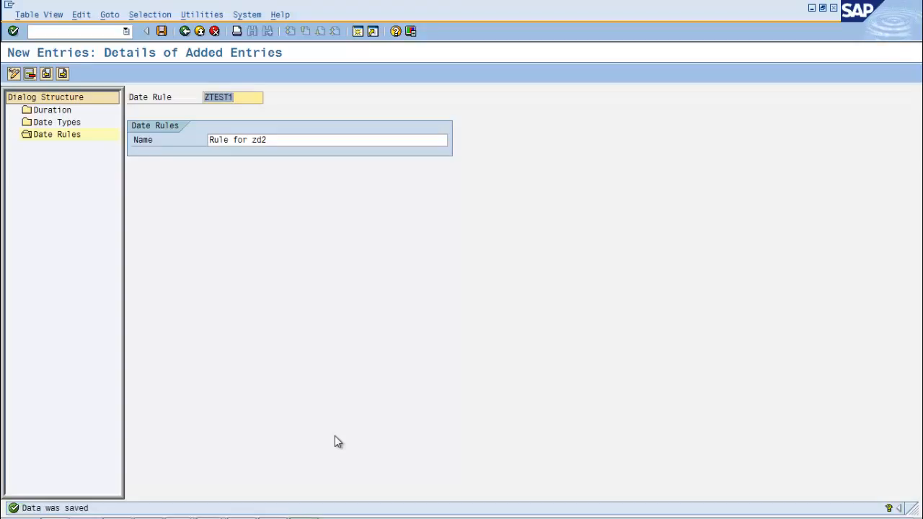
key(Return)
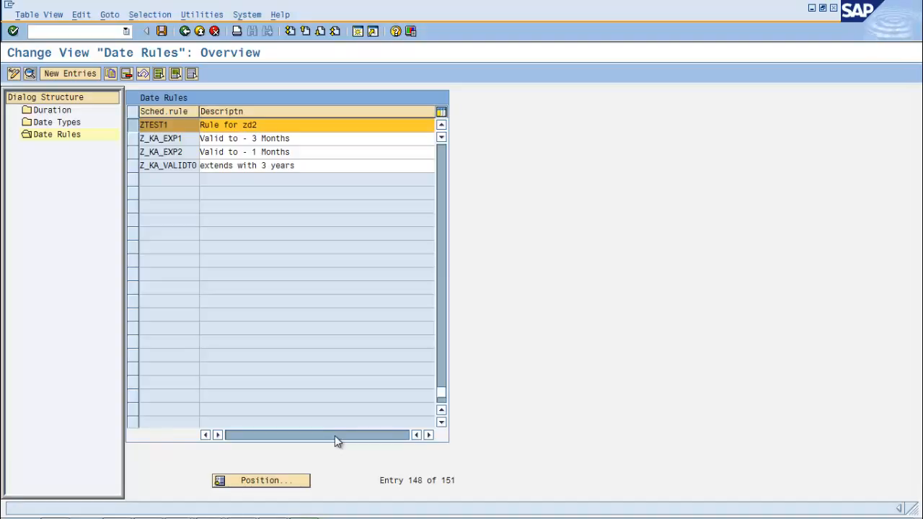
Open the Standard version of date rule ZTEST1 in the date rule editor
key(ctrl+shift+F2)
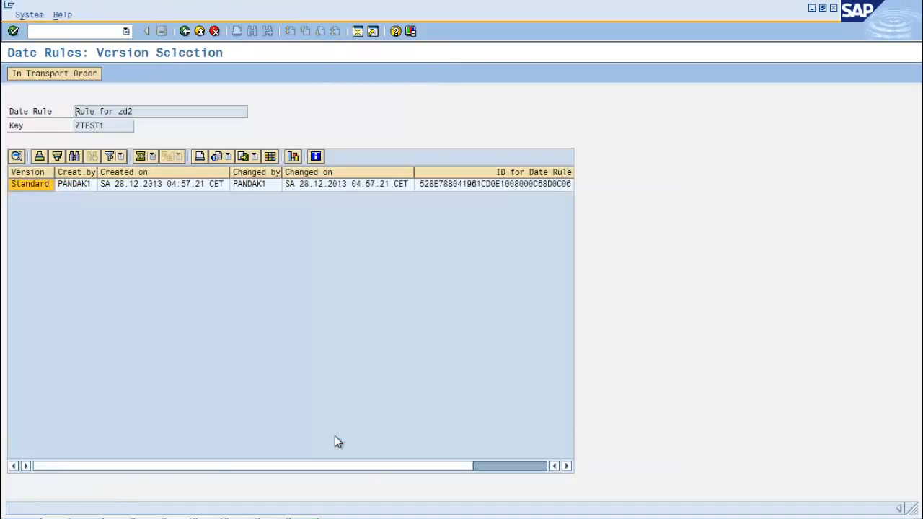
click(75, 184)
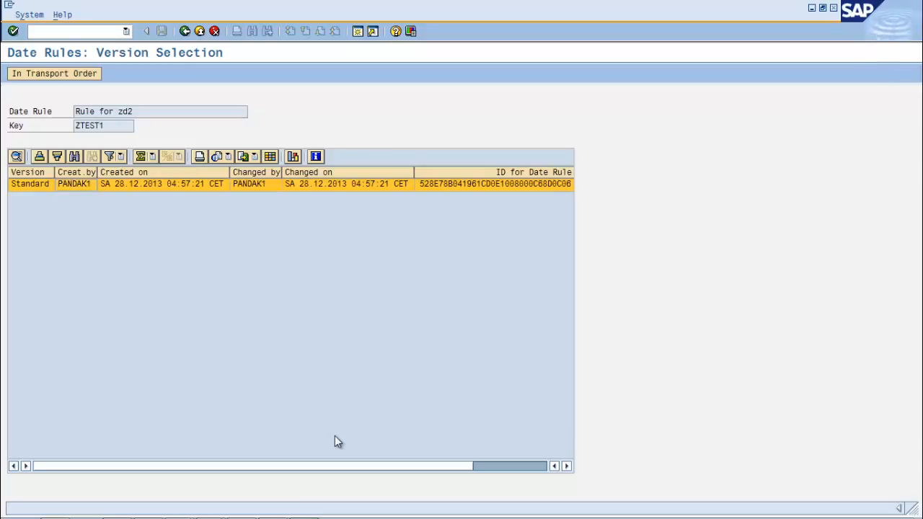
double_click(75, 184)
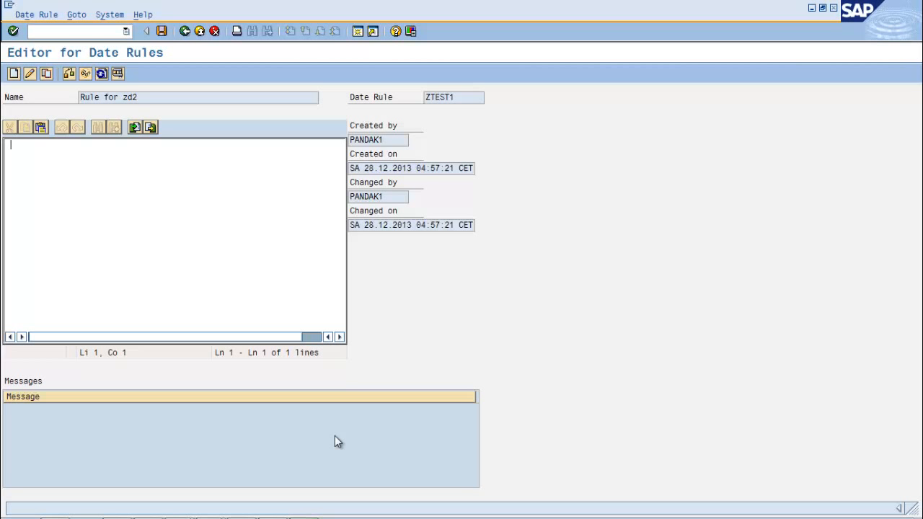
Paste the copied XML into date rule ZTEST1 and save it under the proposed customizing request
key(ctrl+v)
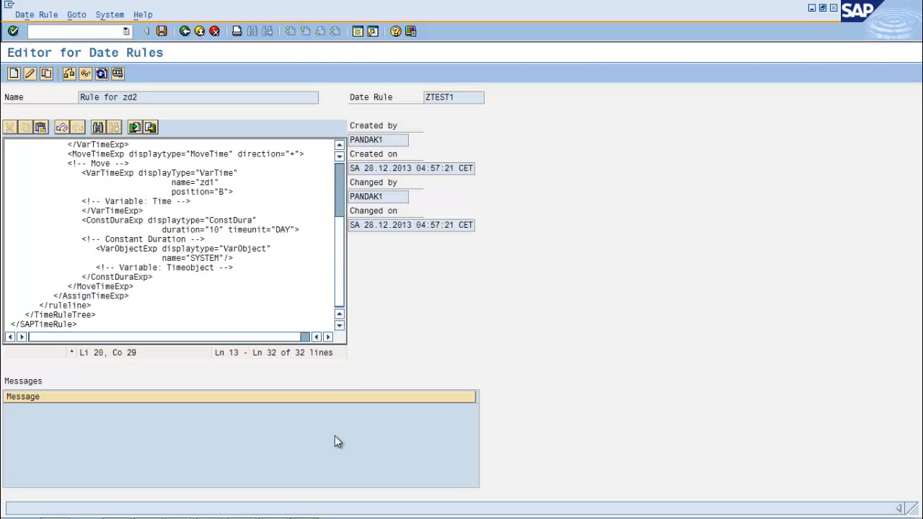
scroll(338, 441, up, 4)
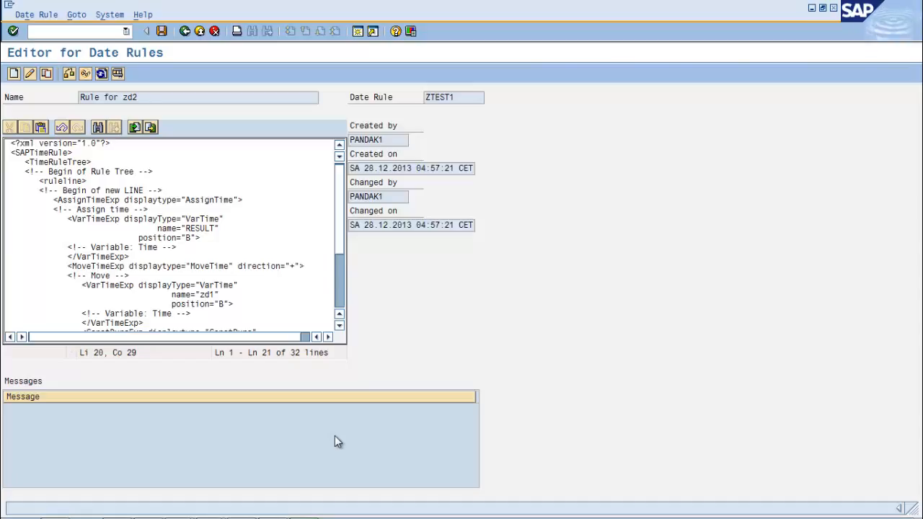
key(ctrl+s)
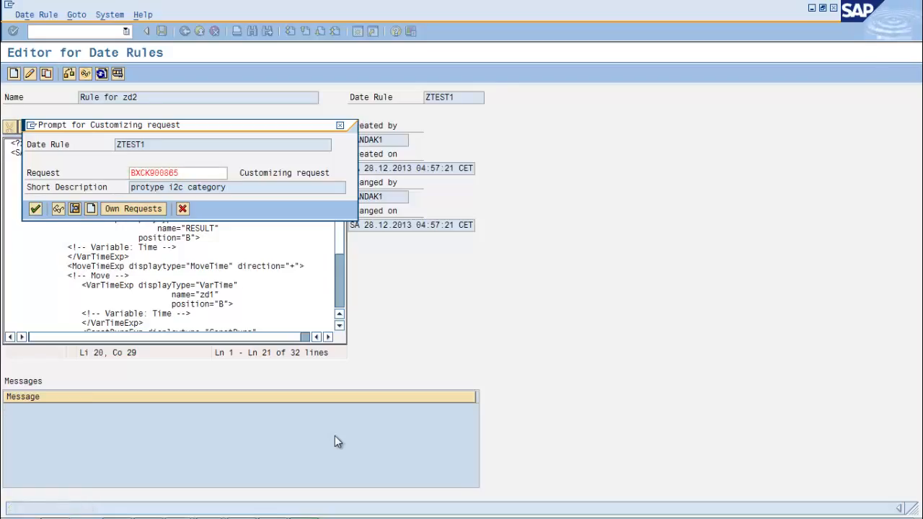
key(Return)
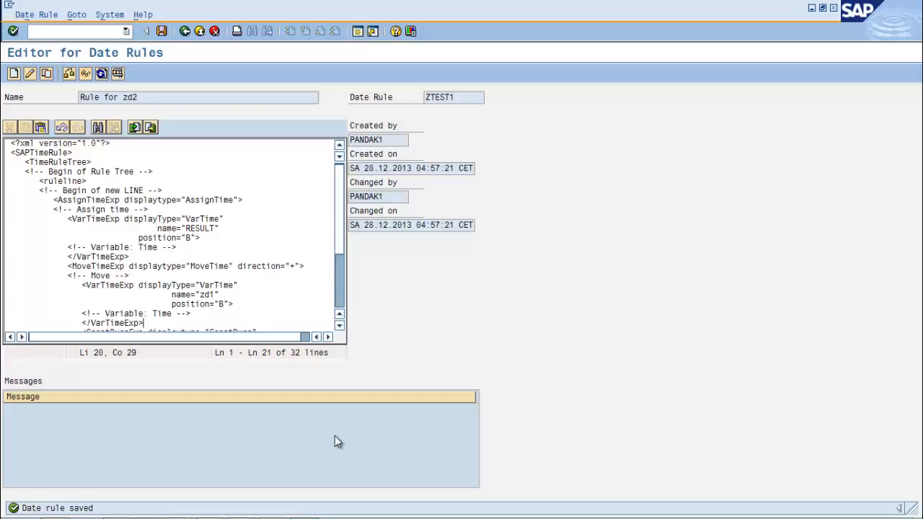
Leave the date rule and duration maintenance and open the Define Date Profile activity
click(186, 31)
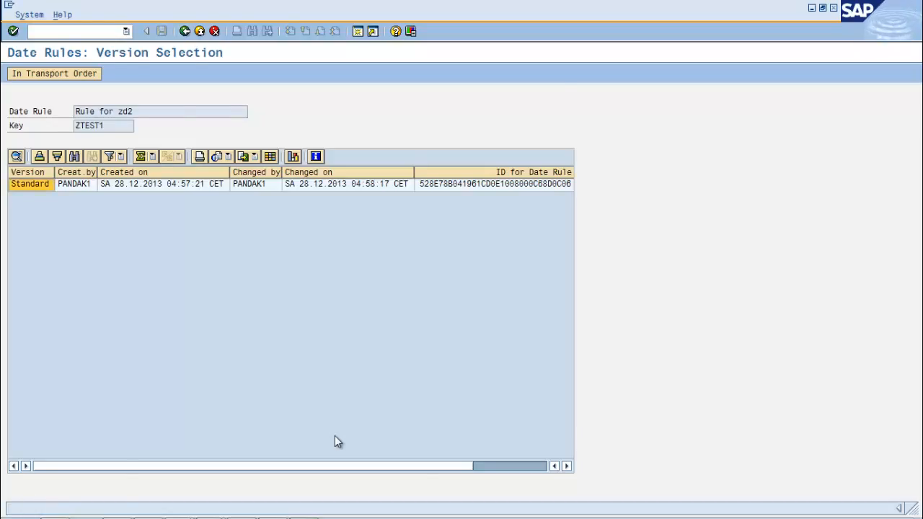
key(F3)
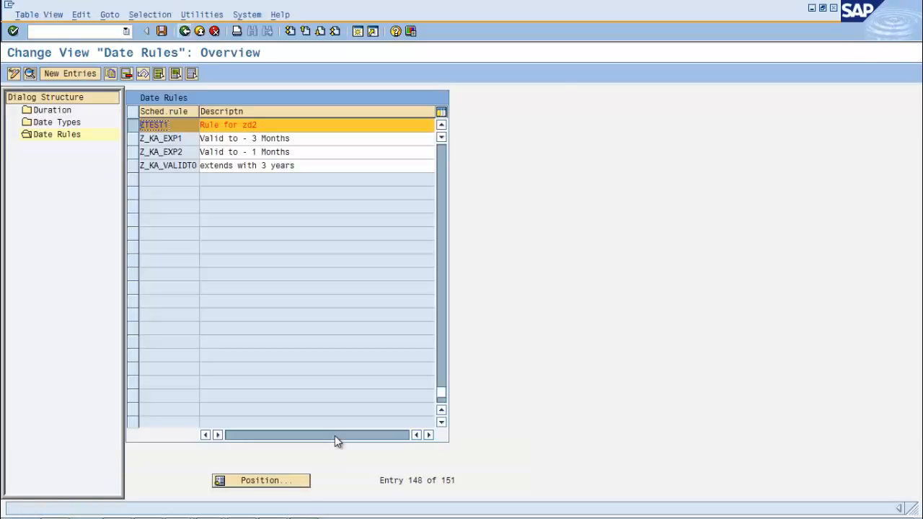
key(F3)
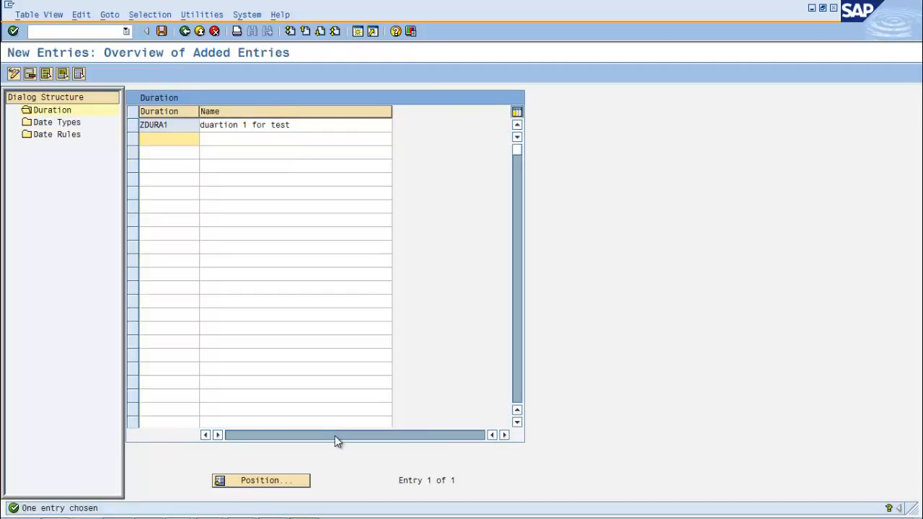
key(F3)
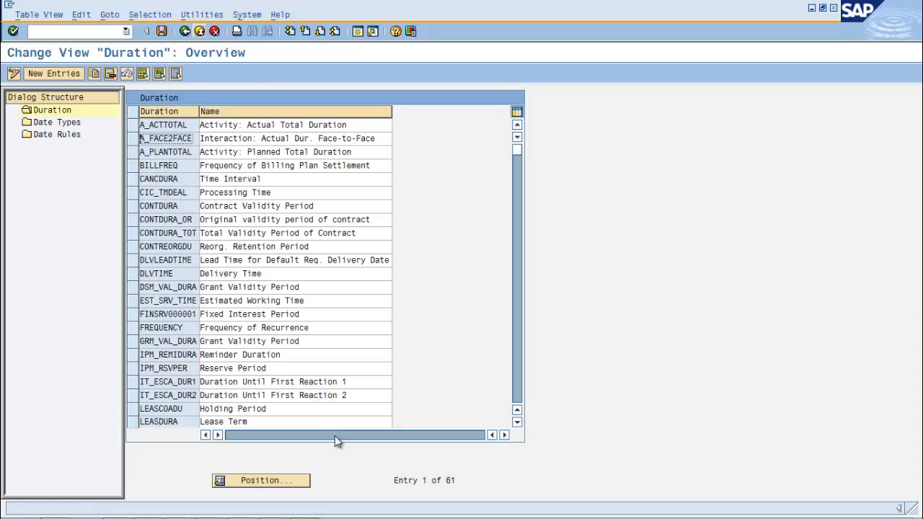
key(F3)
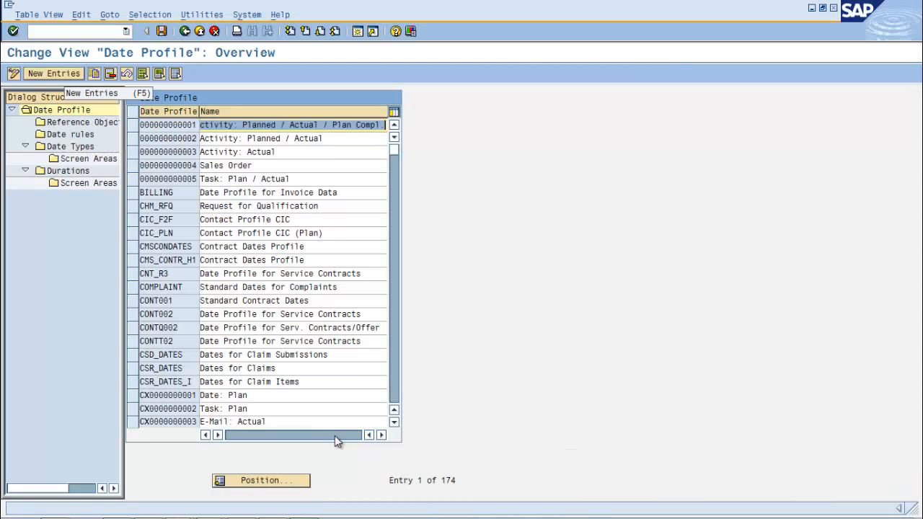
Create date profile zdp1 with the name "date profile for test" and save it under the proposed customizing request
key(F5)
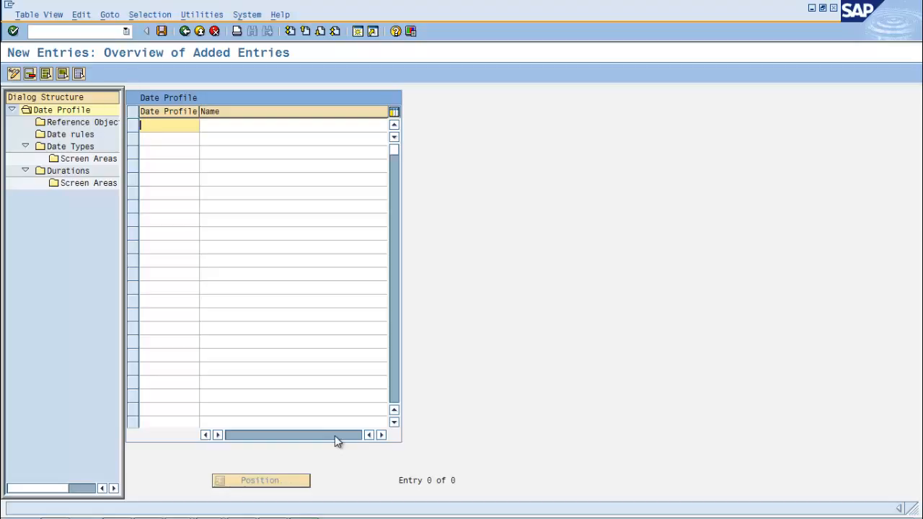
text(zdp1)
key(Tab)
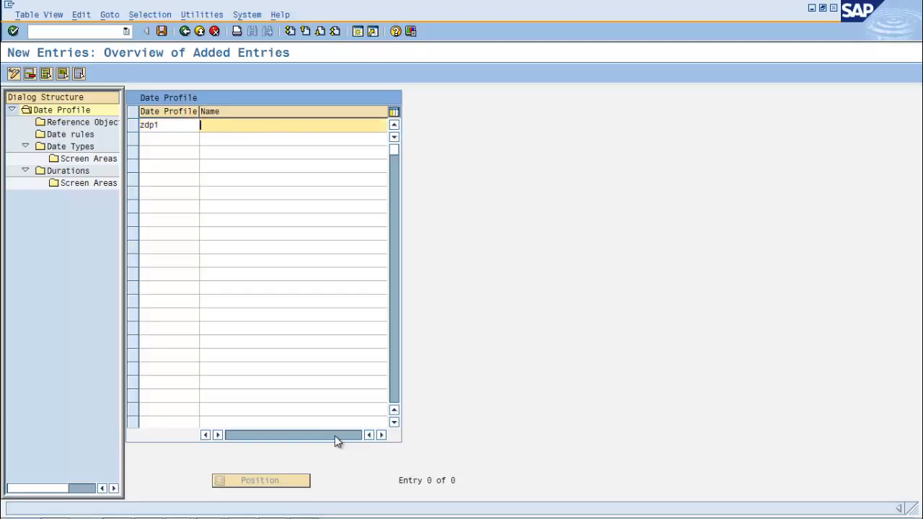
text(date p)
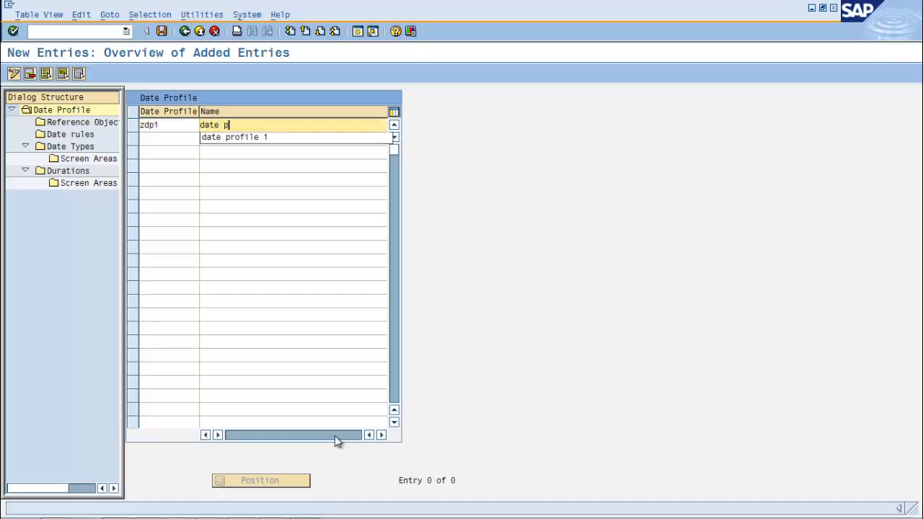
text(rofile for test)
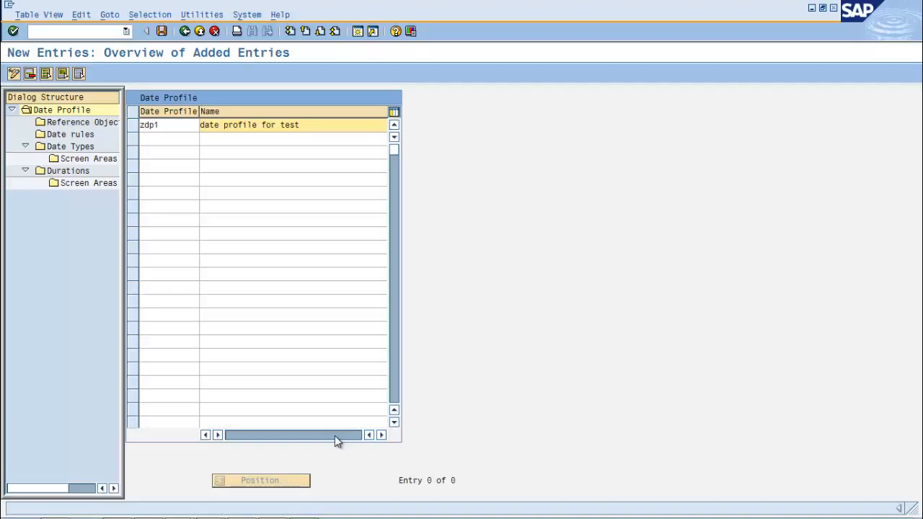
key(Return)
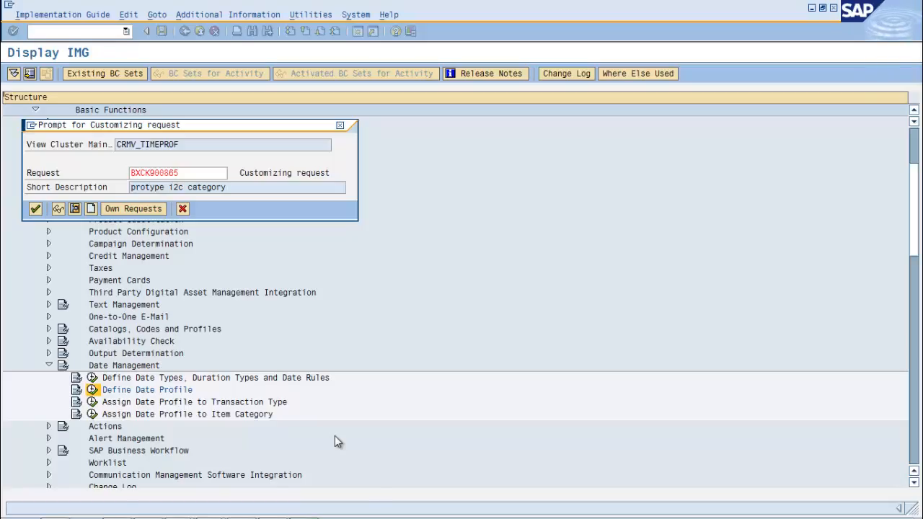
key(Return)
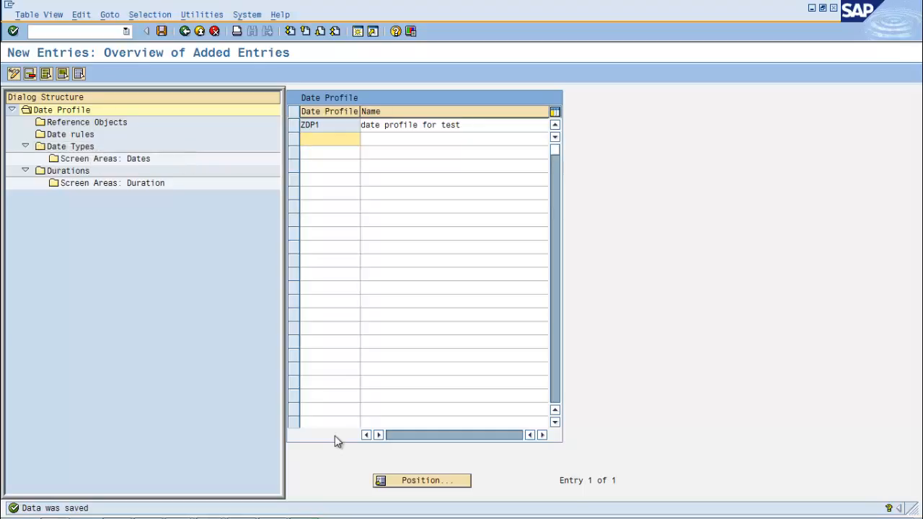
Add date rule ZTEST1 as a new entry in the date rules of date profile ZDP1
click(294, 126)
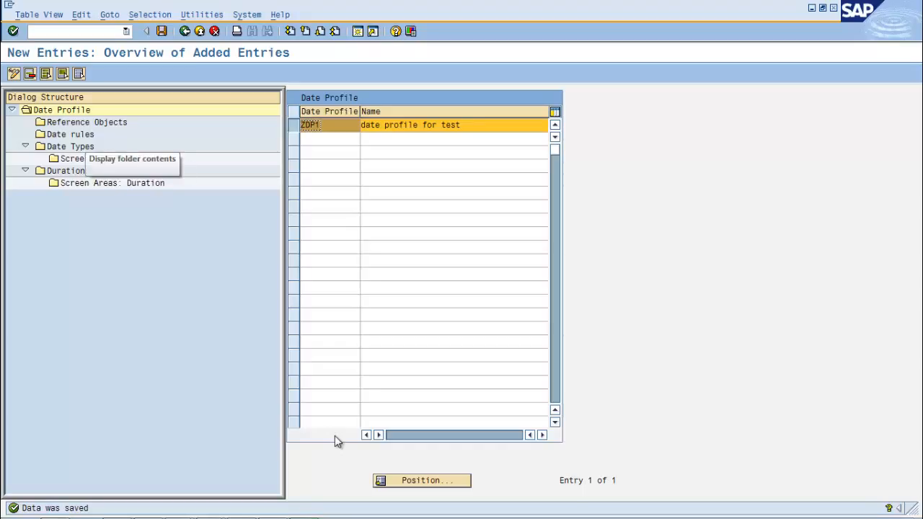
double_click(80, 135)
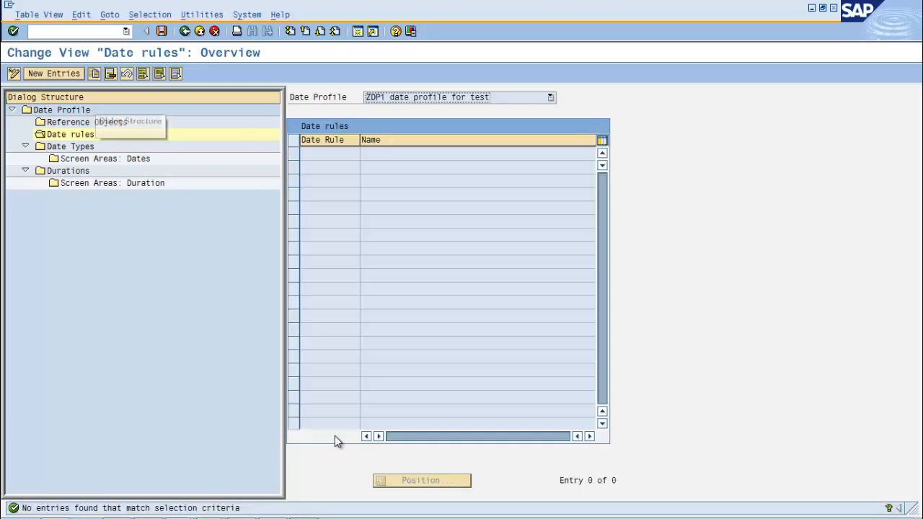
key(F5)
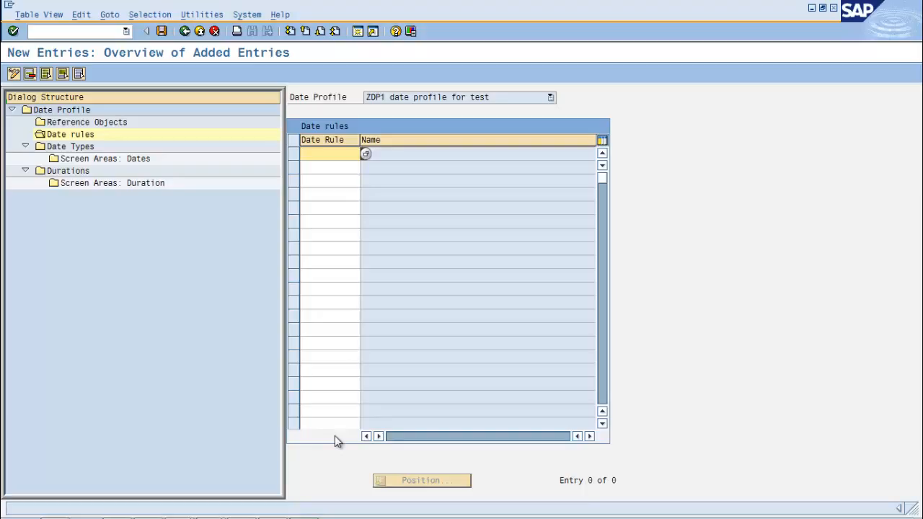
key(F4)
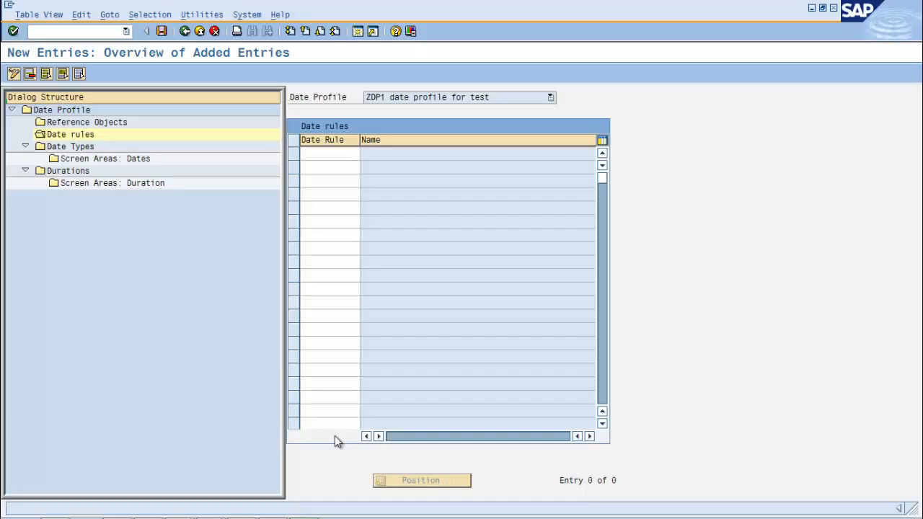
key(F4)
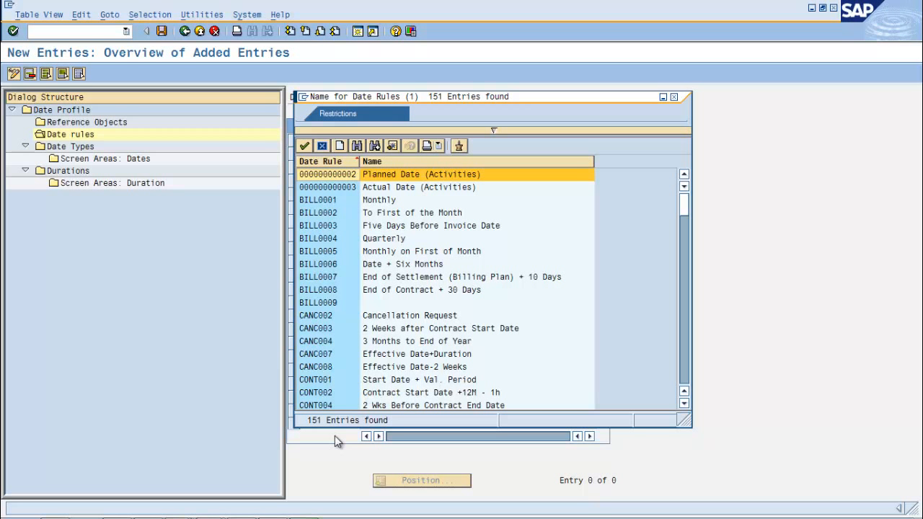
key(Down)
key(Down)
key(Down)
key(Down)
key(Down)
key(Down)
key(Down)
scroll(338, 441, down, 20)
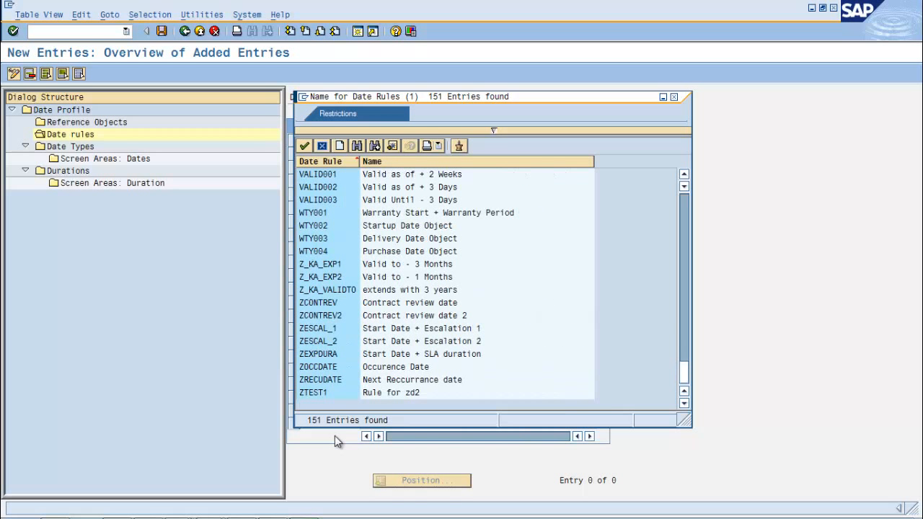
key(ctrl+End)
key(Escape)
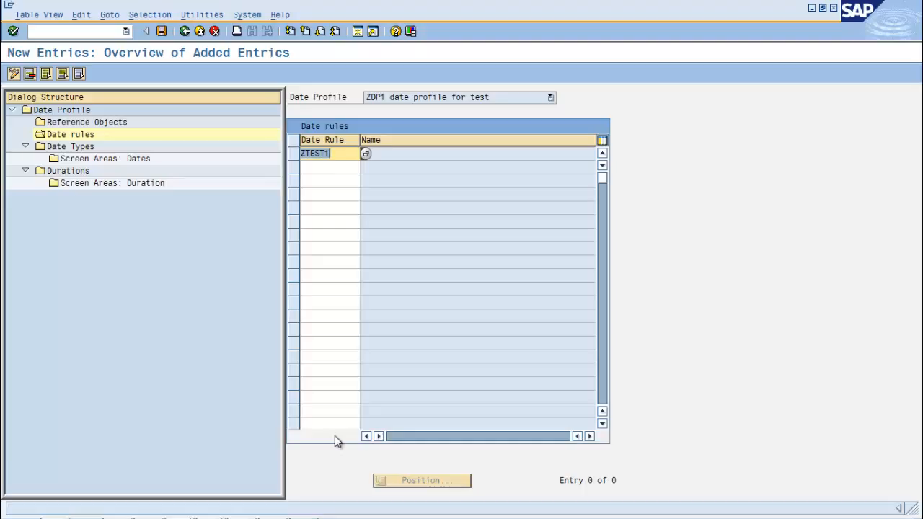
key(Tab)
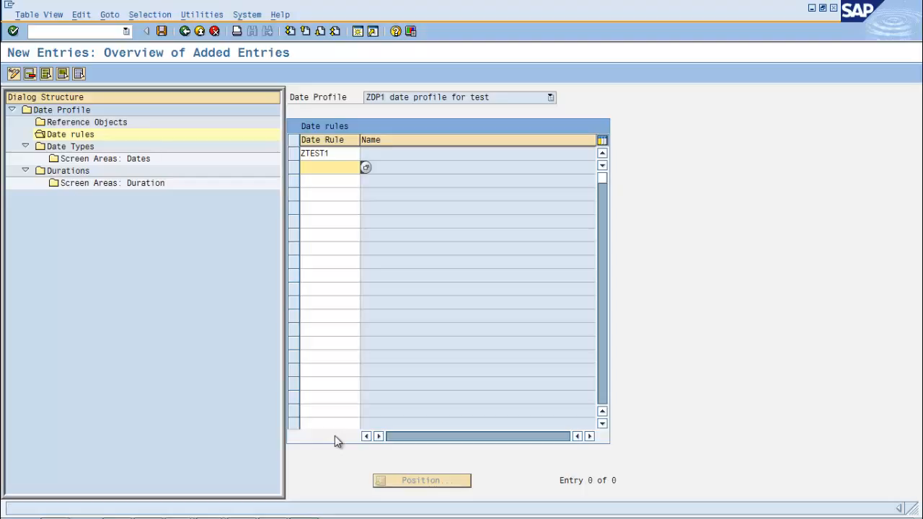
Add date rule TODAY (Today's Date) below ZTEST1 in the date profile and save the date rules
key(Return)
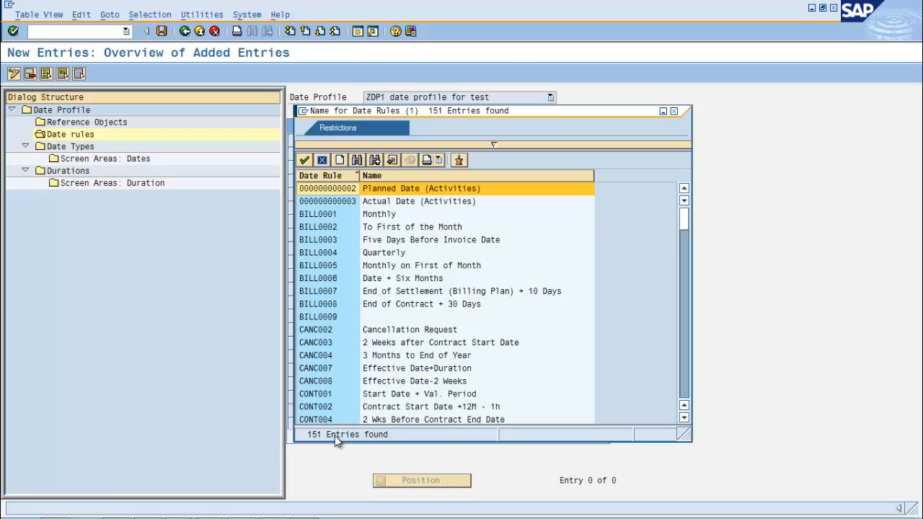
scroll(335, 442, down, 9)
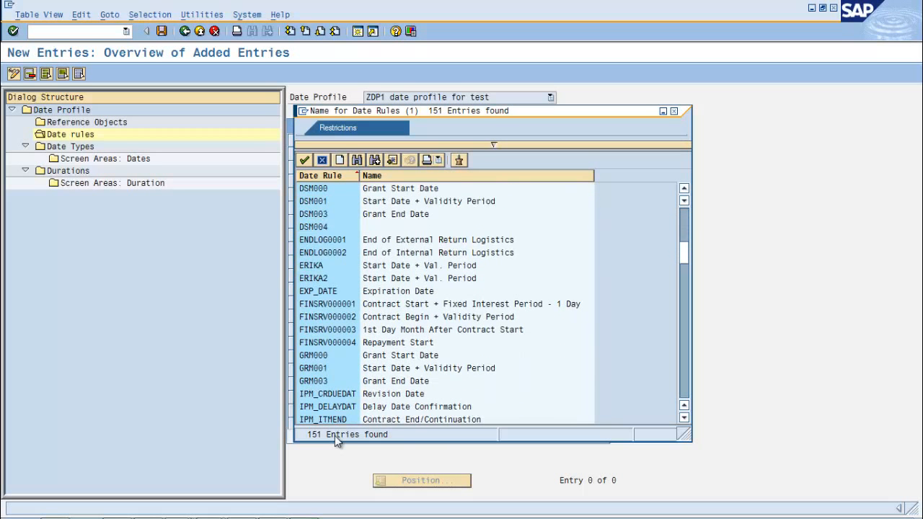
scroll(335, 442, down, 8)
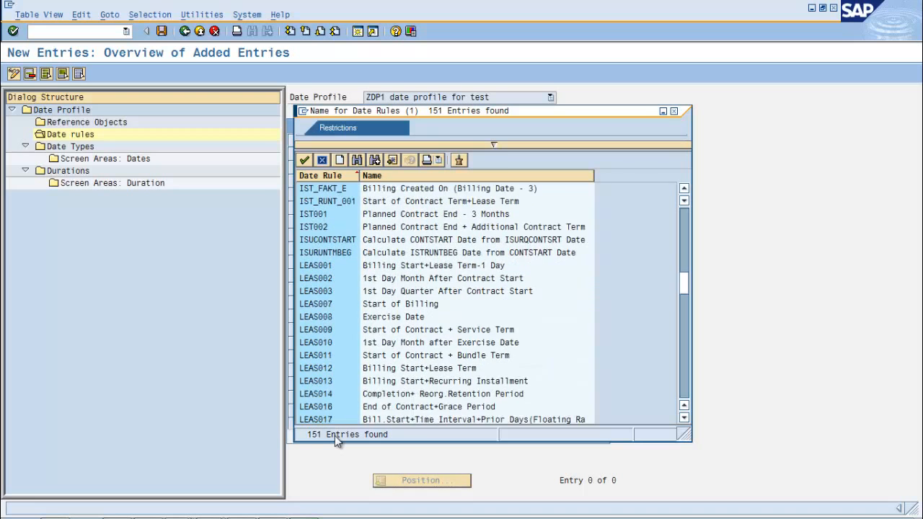
scroll(335, 442, down, 5)
scroll(336, 442, down, 13)
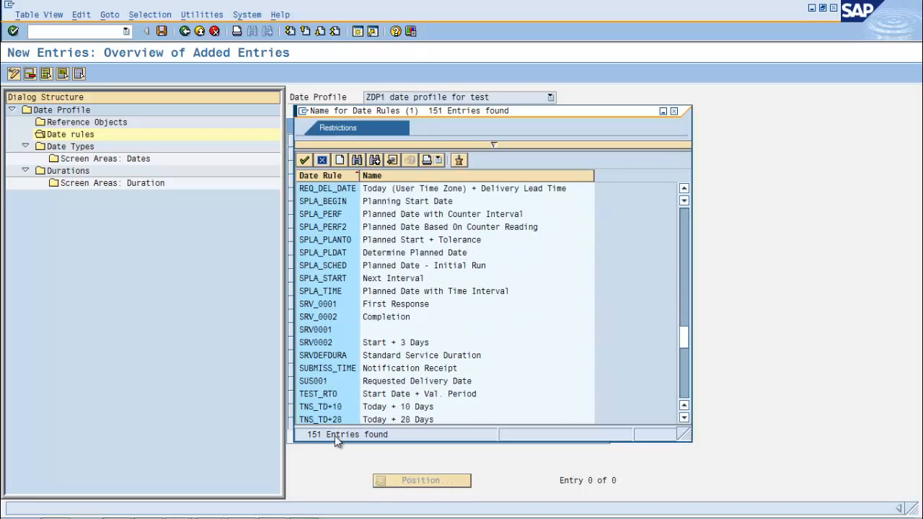
scroll(335, 442, down, 1)
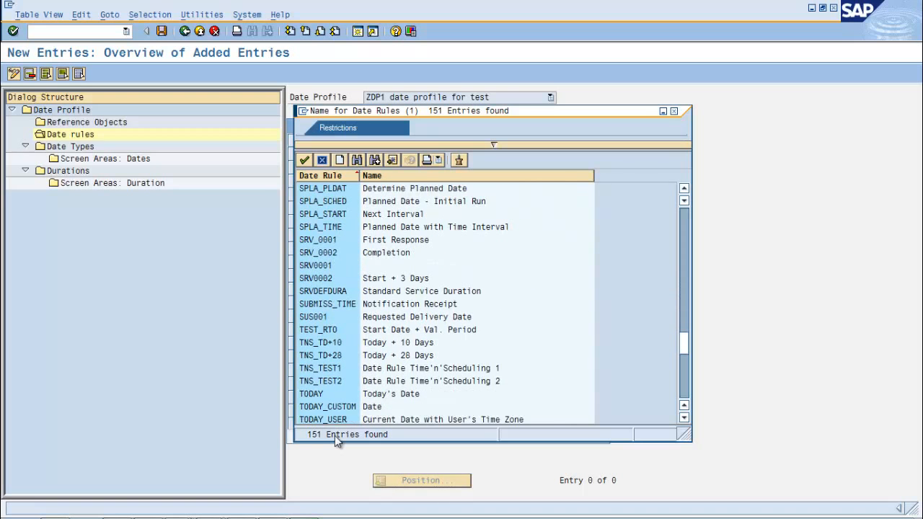
click(336, 394)
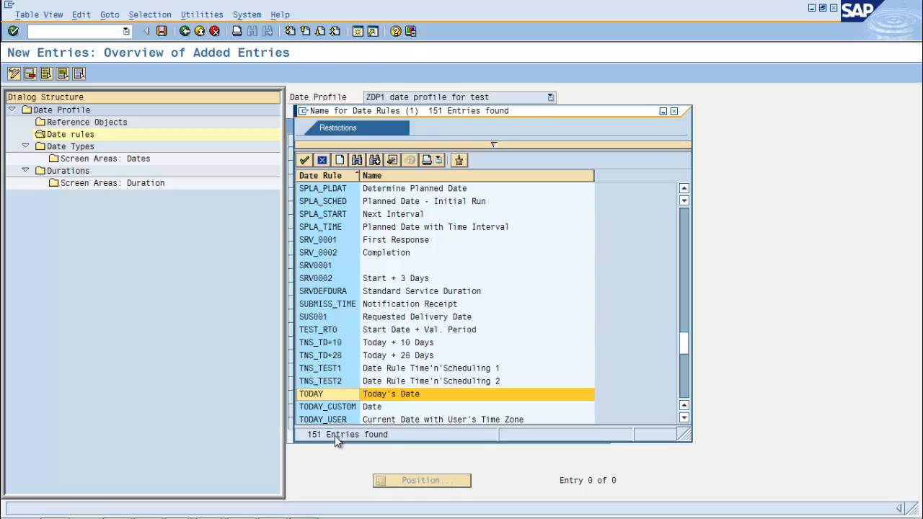
key(Escape)
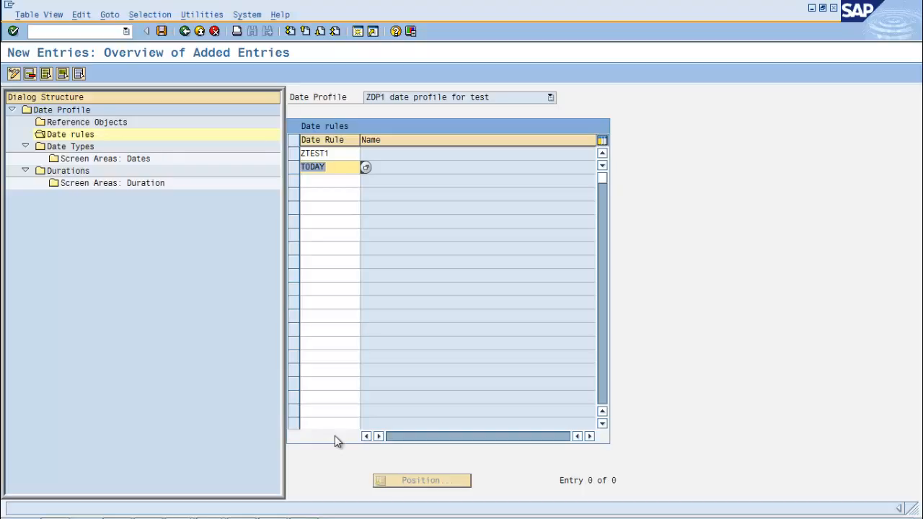
key(ctrl+s)
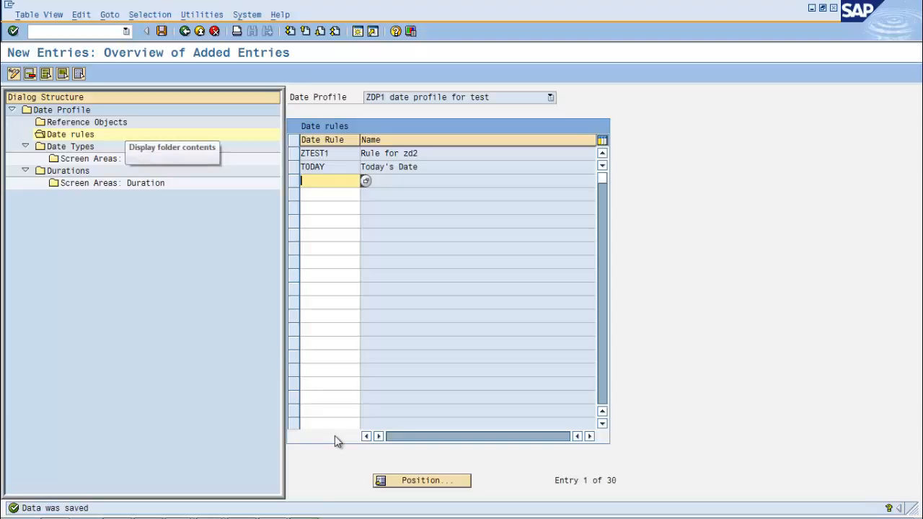
Add SYSTEM as a reference object for date profile ZDP1 and save the entry
click(114, 122)
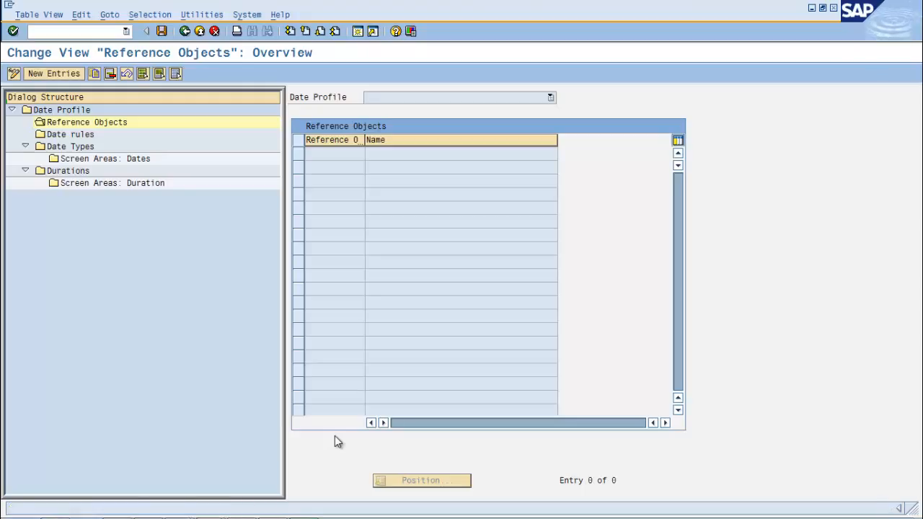
key(F5)
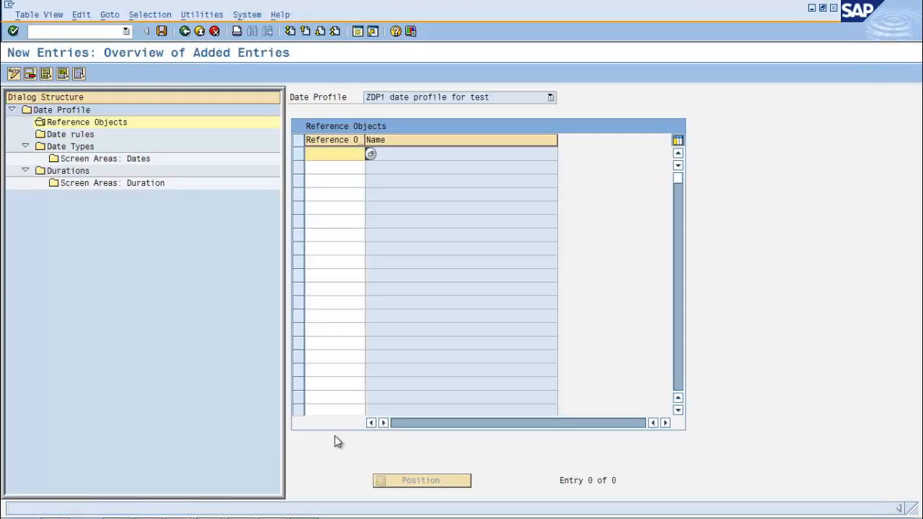
key(F4)
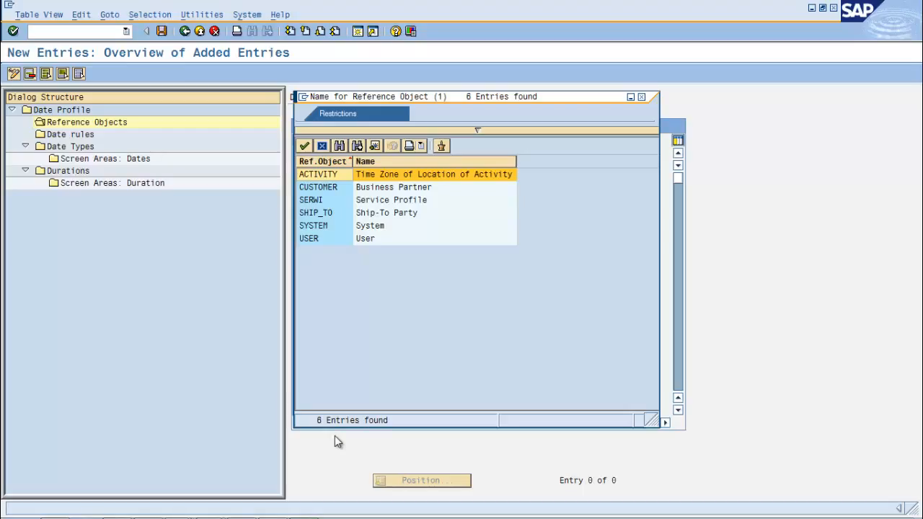
key(Down)
key(Down)
key(Down)
key(Down)
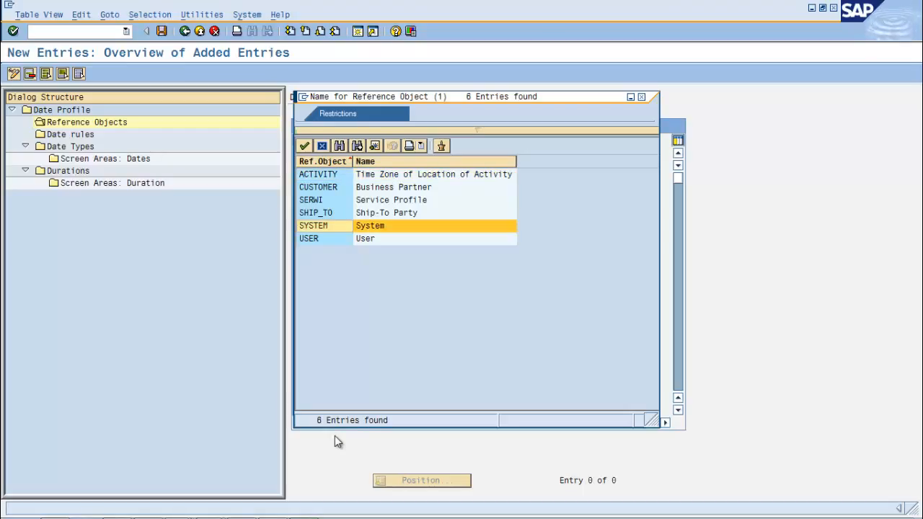
key(Return)
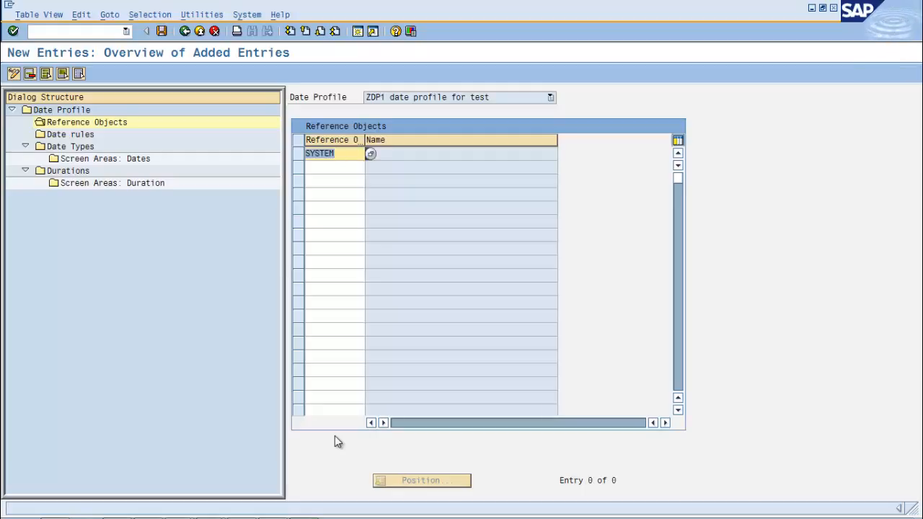
key(ctrl+s)
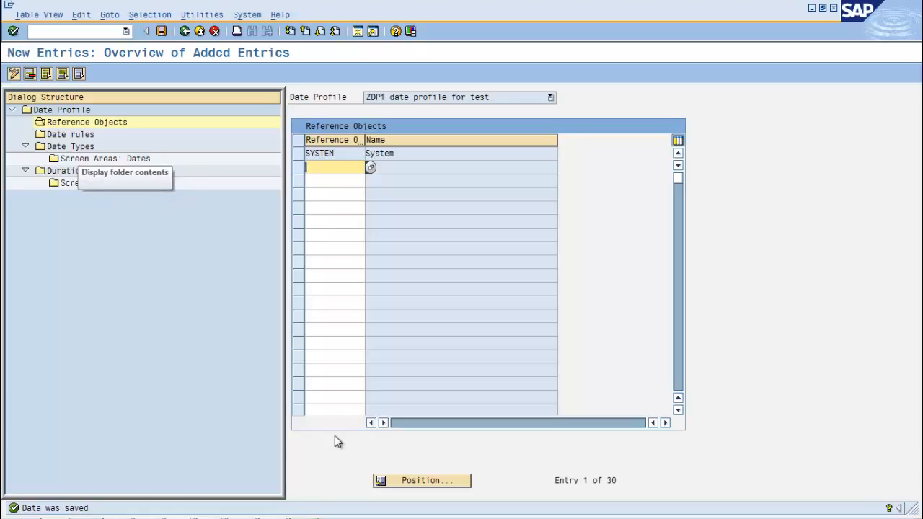
Create a date type entry in profile ZDP1 for ZD1 Date Type 1 with date rule TODAY
double_click(71, 146)
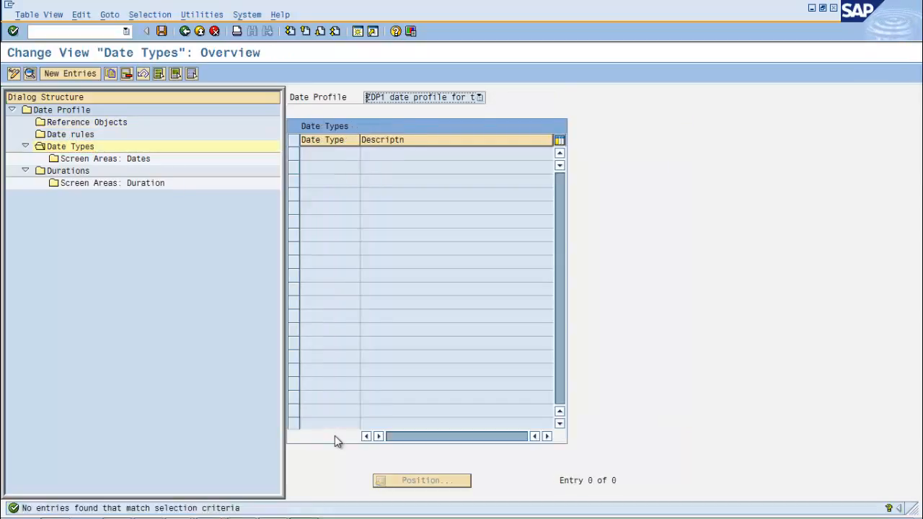
click(70, 74)
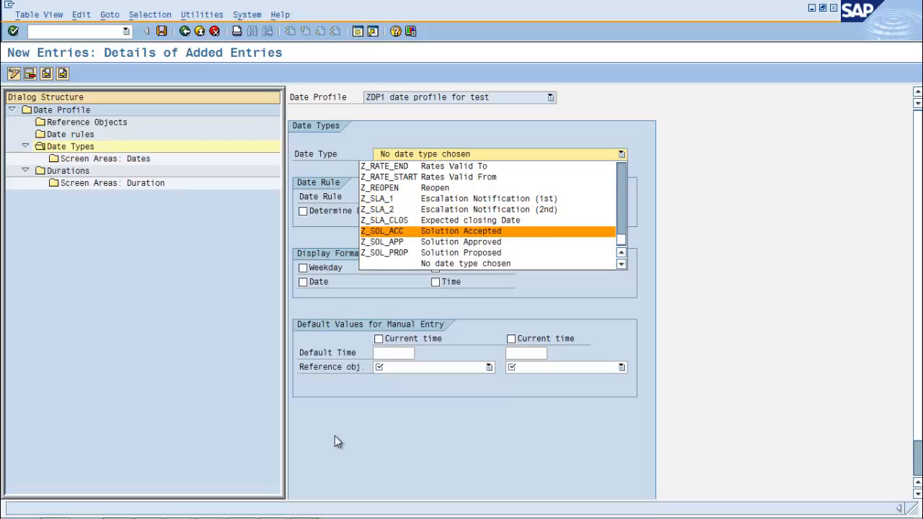
scroll(488, 220, up, 15)
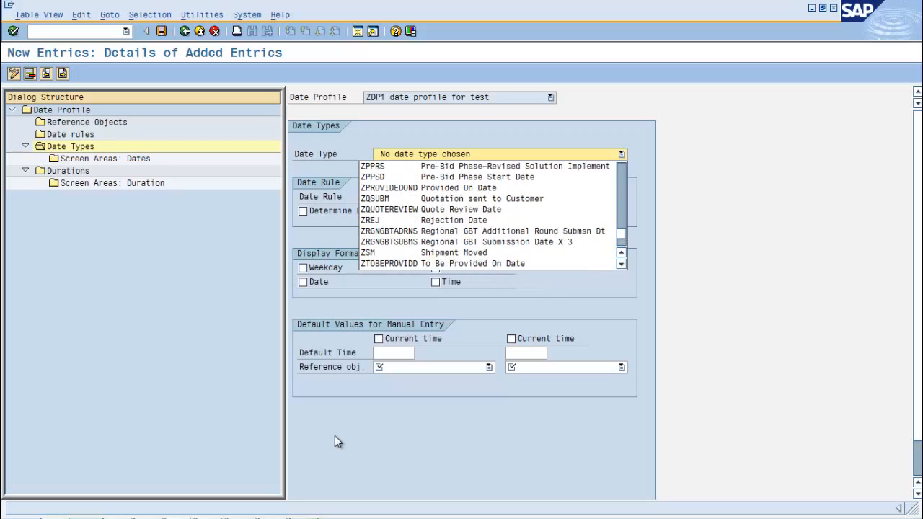
scroll(493, 215, down, 4)
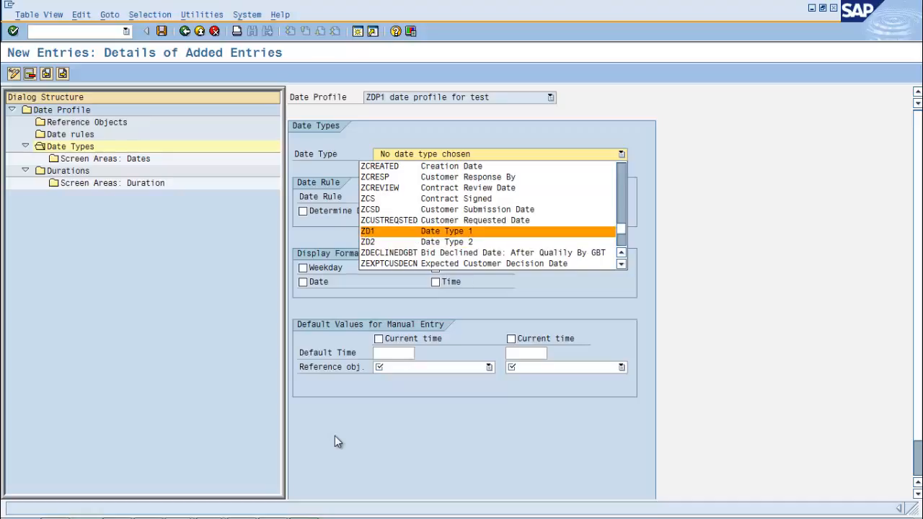
key(Return)
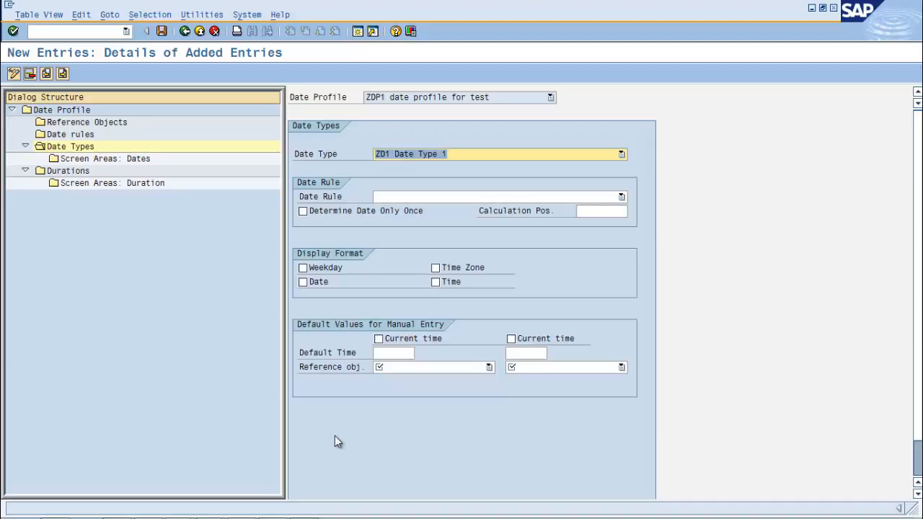
key(Tab)
key(F4)
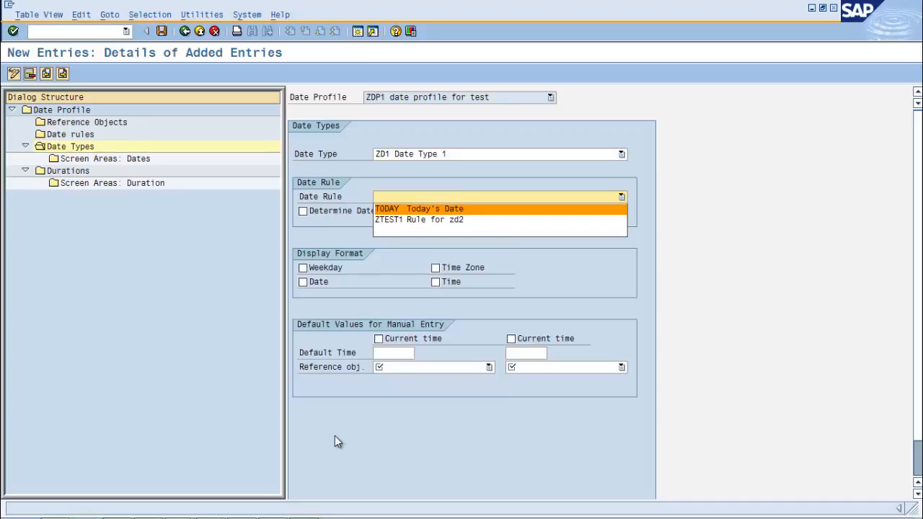
key(Return)
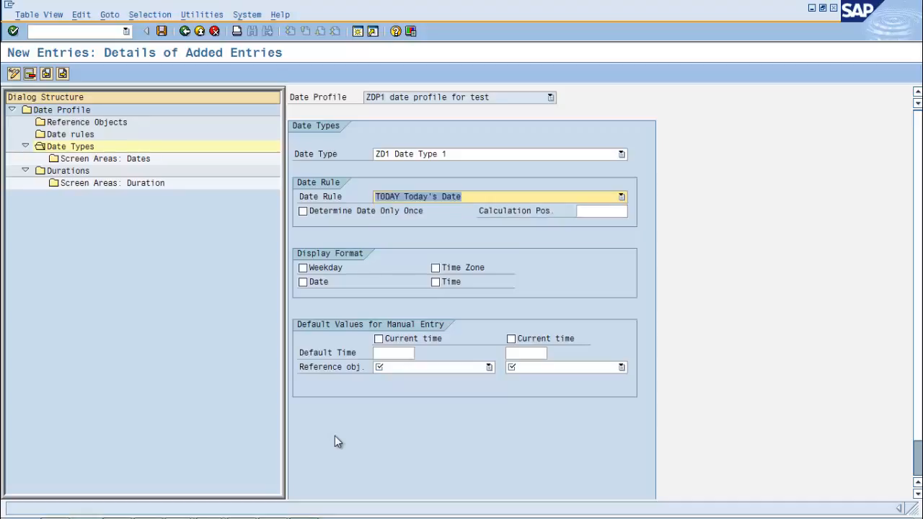
Set both default reference objects for manual entry of date type ZD1 to SYSTEM
key(F4)
key(Down)
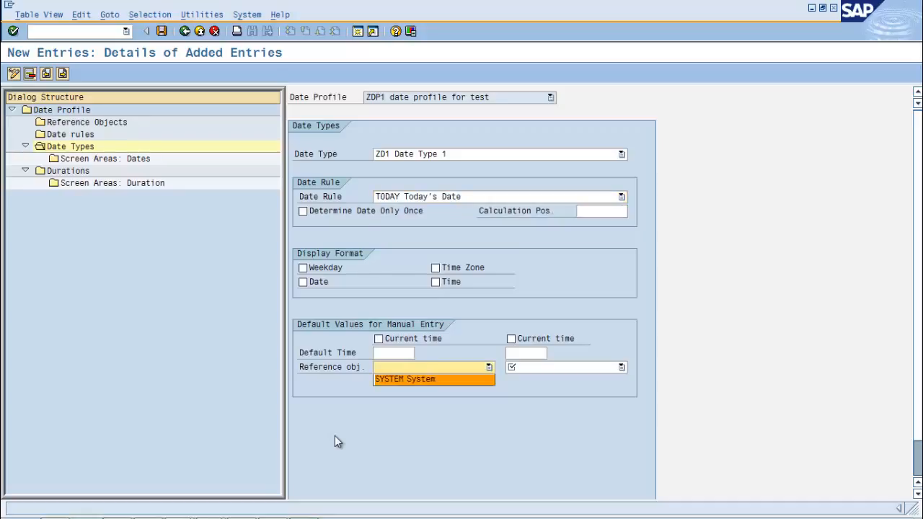
key(Return)
key(Tab)
key(F4)
key(Down)
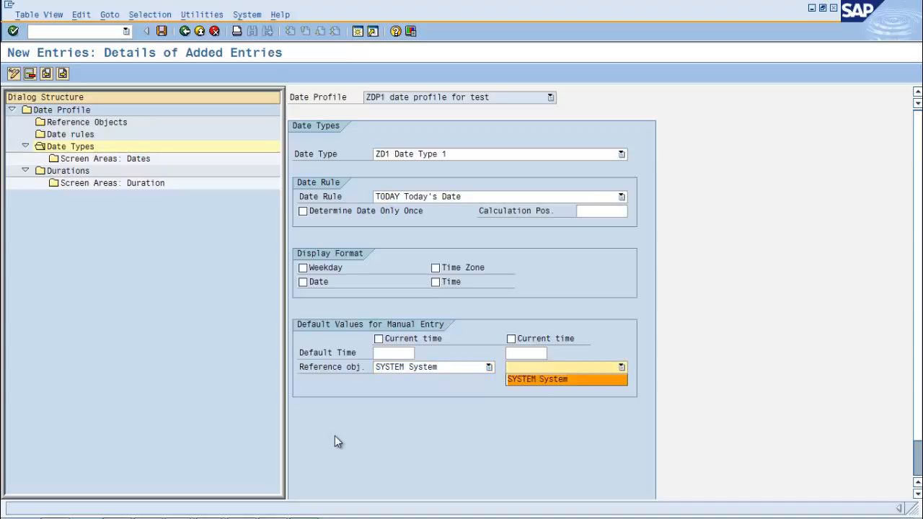
key(Return)
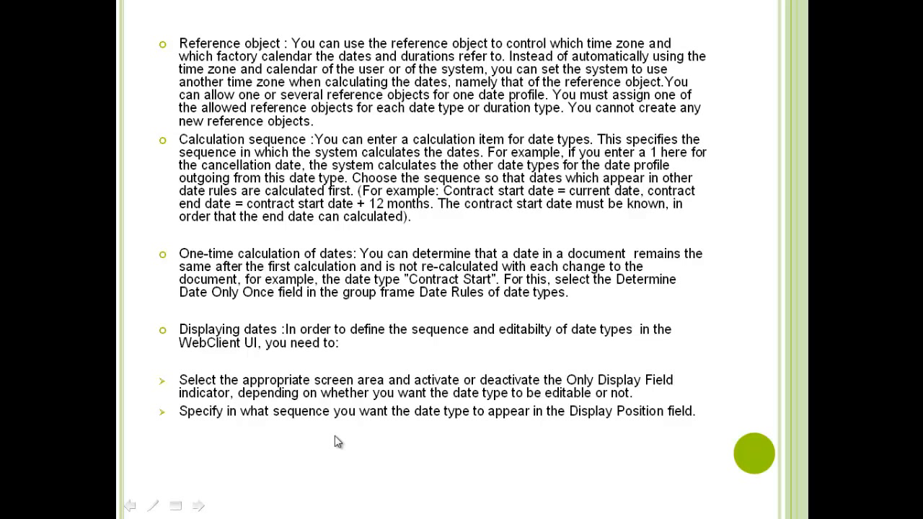
Return from the slides to the SAP date type entry for ZD1 and set its calculation position to 1
key(alt+Tab)
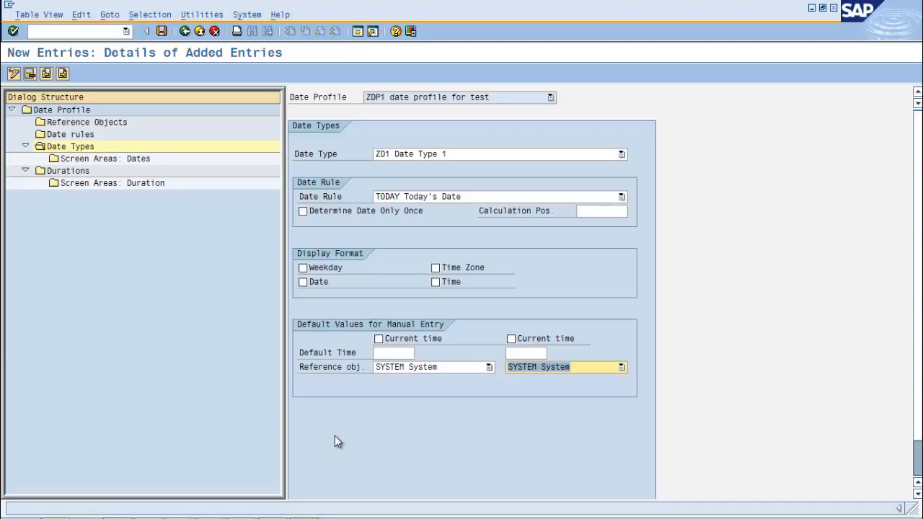
key(Return)
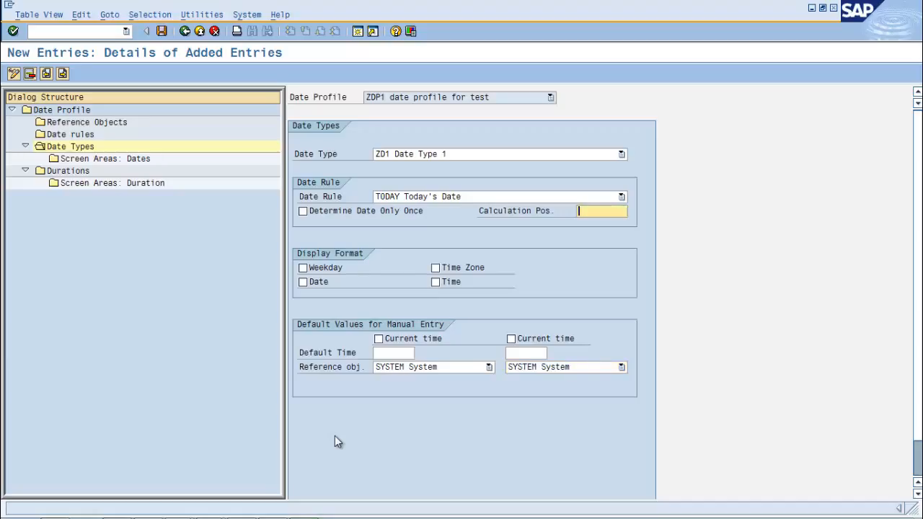
text(1)
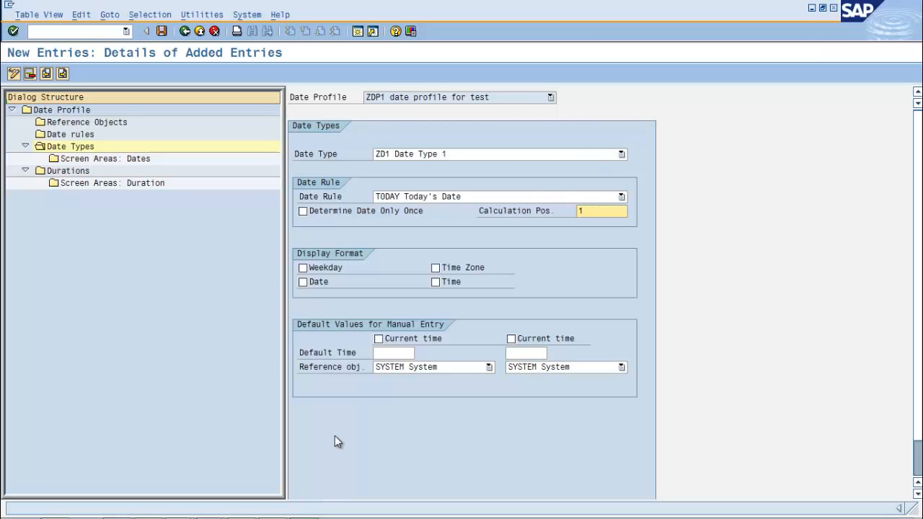
Set date type ZD1 to be determined only once and enable Weekday, Date, Time Zone and Time in its display format
key(shift+Tab)
key(space)
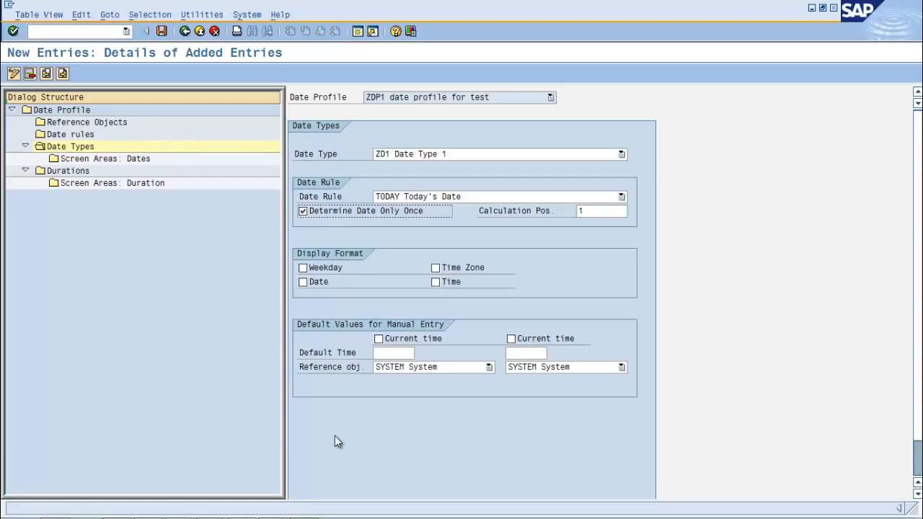
key(Tab)
key(Tab)
key(space)
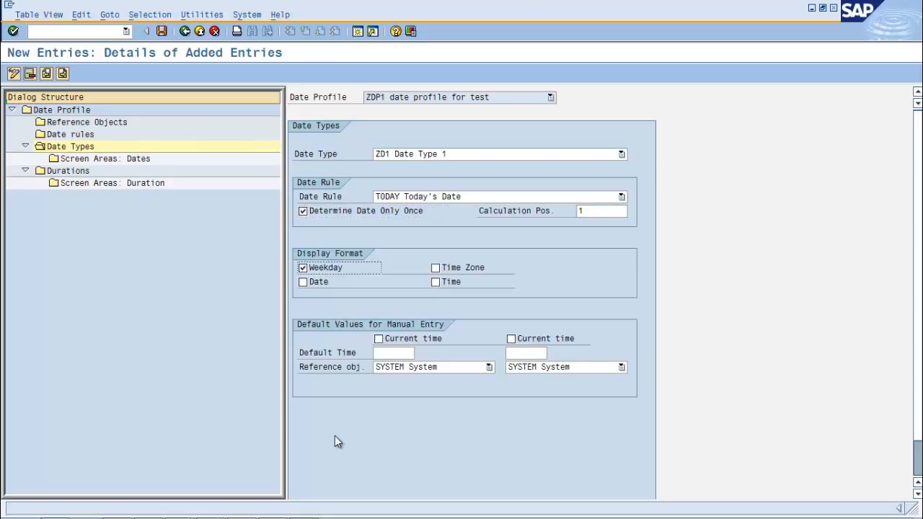
key(Tab)
key(space)
key(Tab)
key(space)
key(Tab)
key(space)
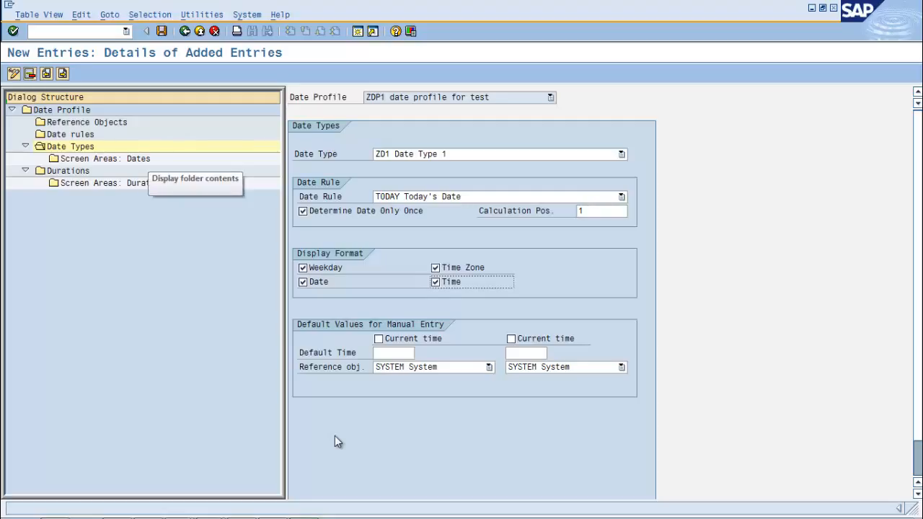
Add the OPPORTUNITY screen area to date type ZD1 with display position 1 and save the entry
double_click(147, 159)
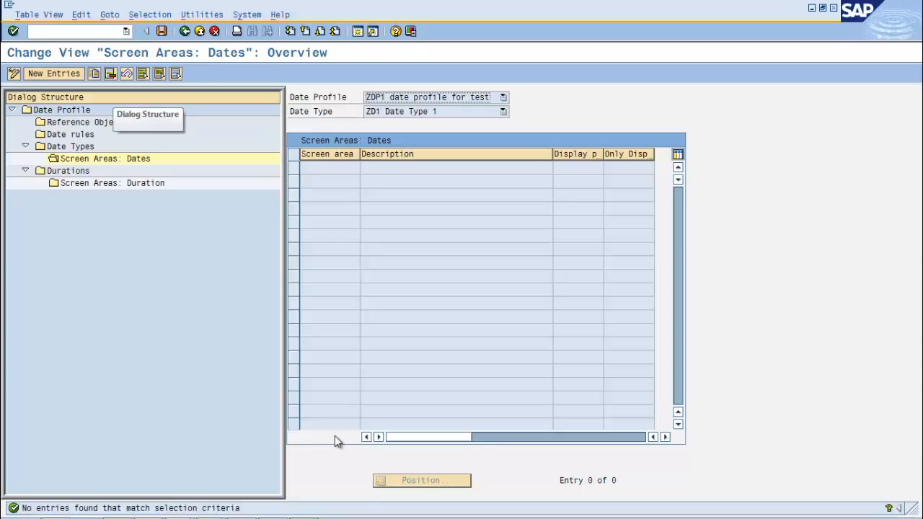
key(F5)
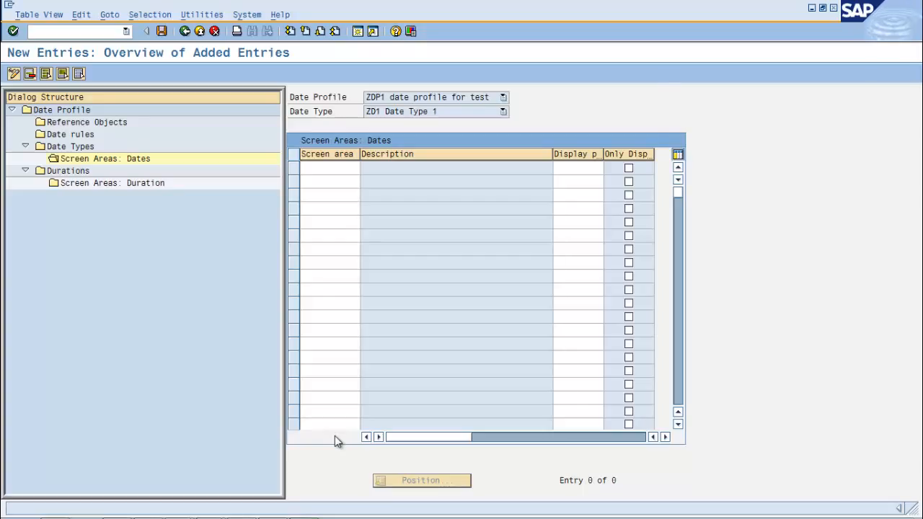
key(F4)
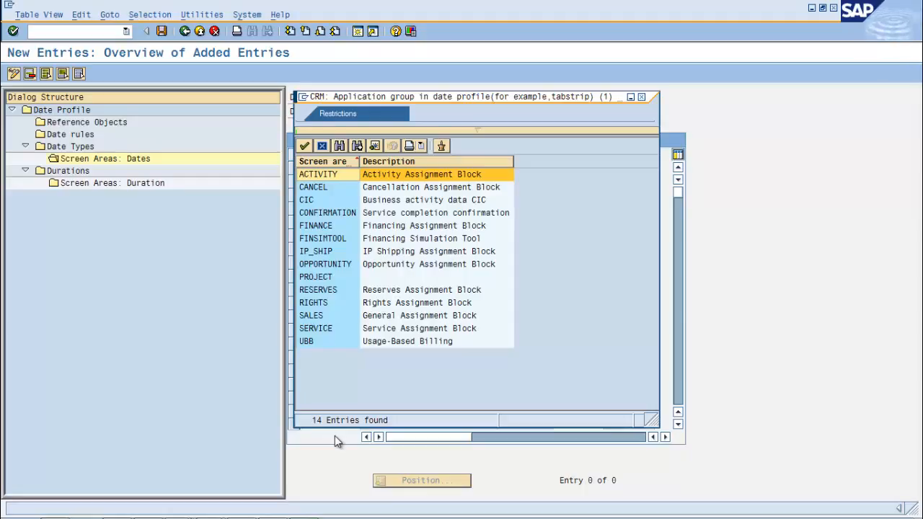
key(Down)
key(Down)
key(Down)
key(Down)
key(Down)
key(Down)
key(Down)
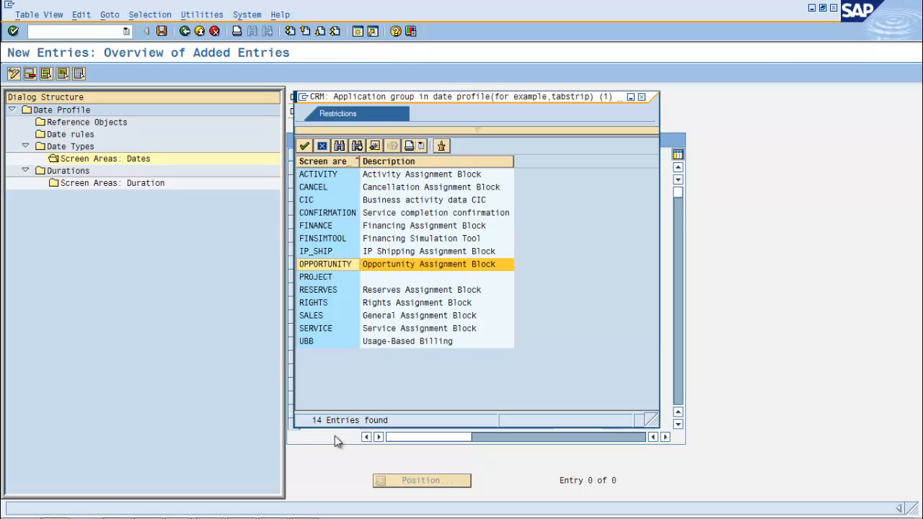
key(Escape)
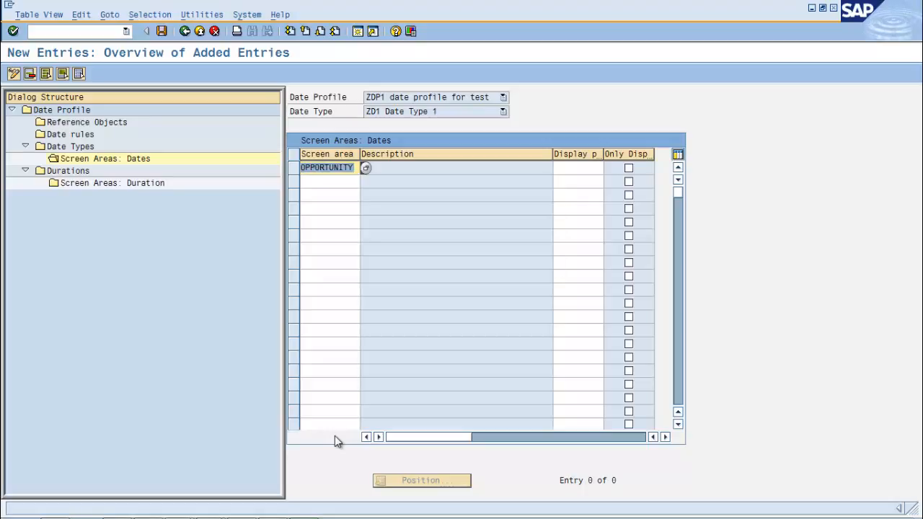
key(Tab)
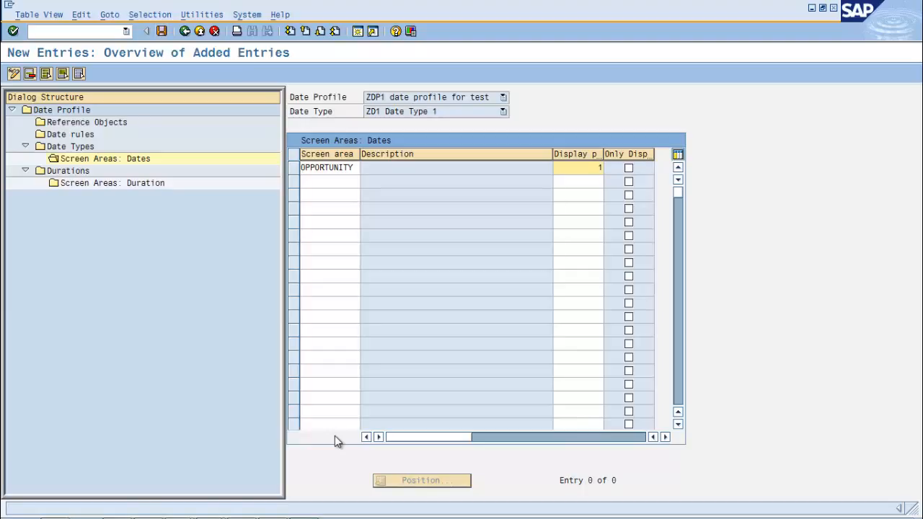
key(ctrl+s)
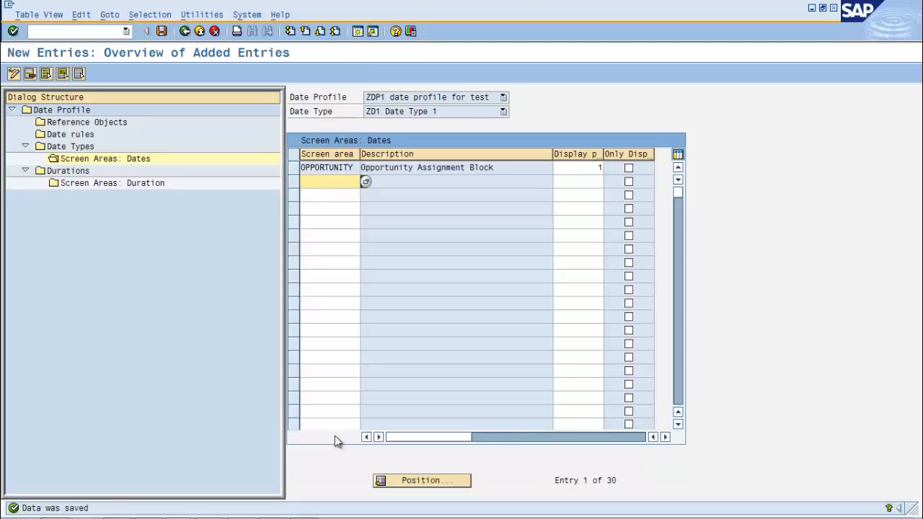
Start a new date type entry in profile ZDP1 for ZD2 Date Type 2
double_click(74, 147)
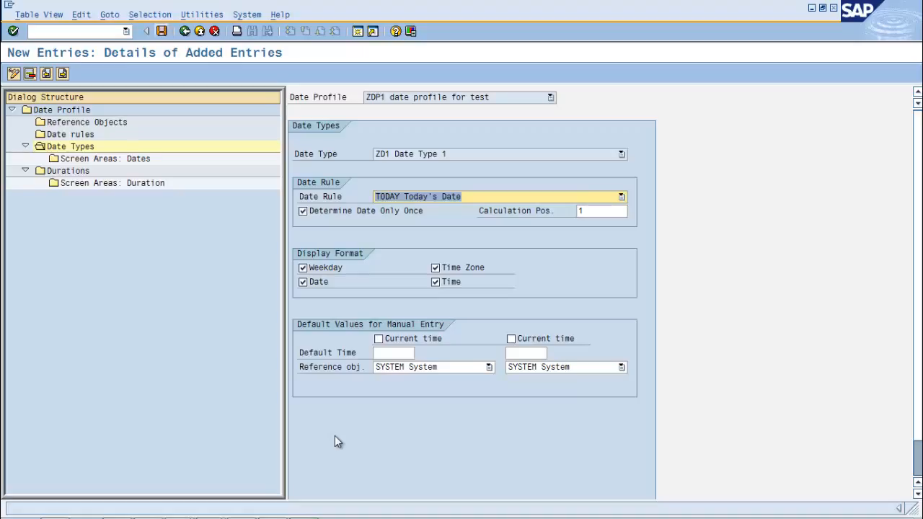
key(Return)
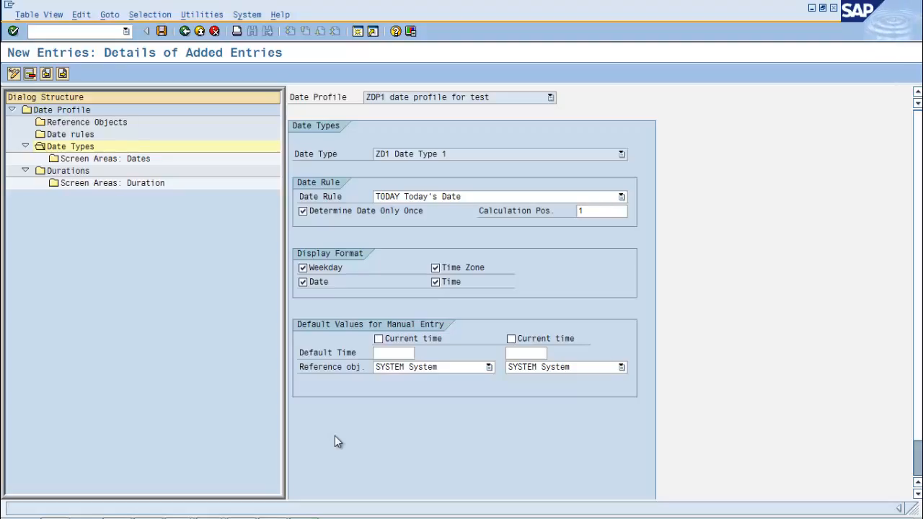
key(ctrl+s)
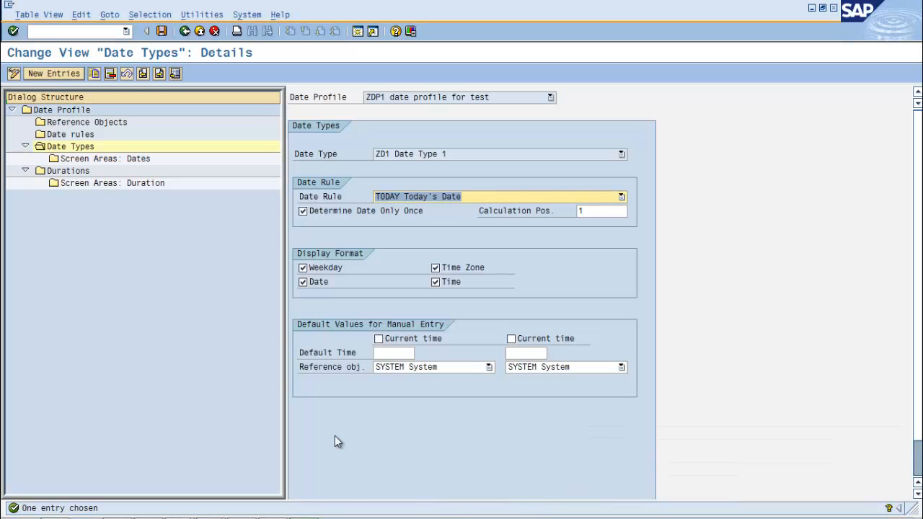
key(F5)
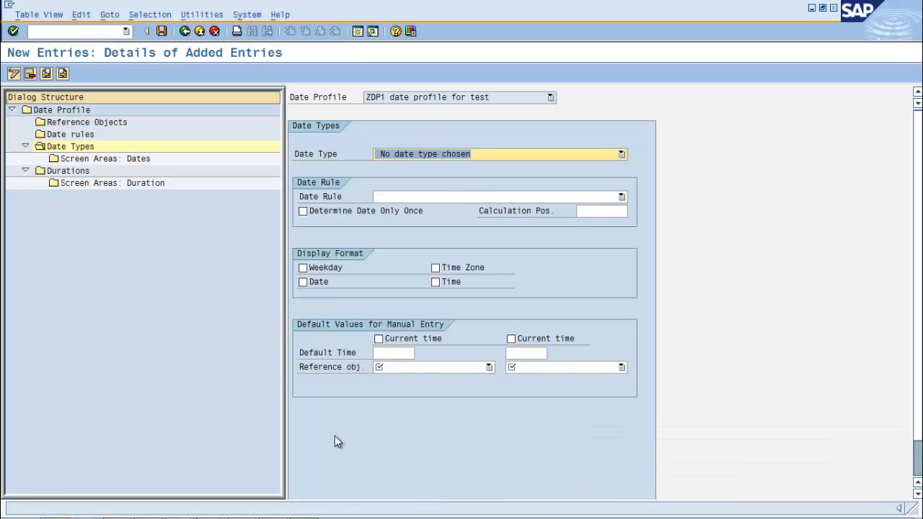
key(F4)
key(Up)
key(Up)
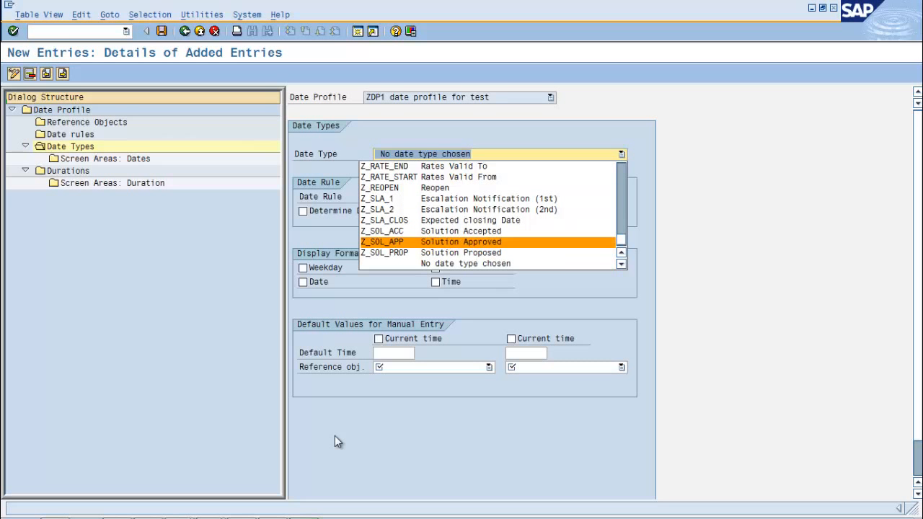
scroll(337, 442, up, 10)
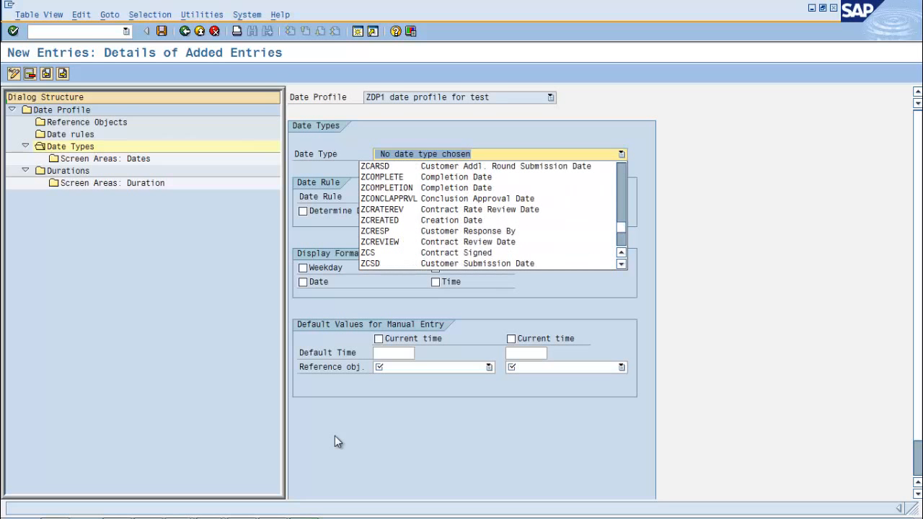
scroll(338, 442, down, 3)
key(Up)
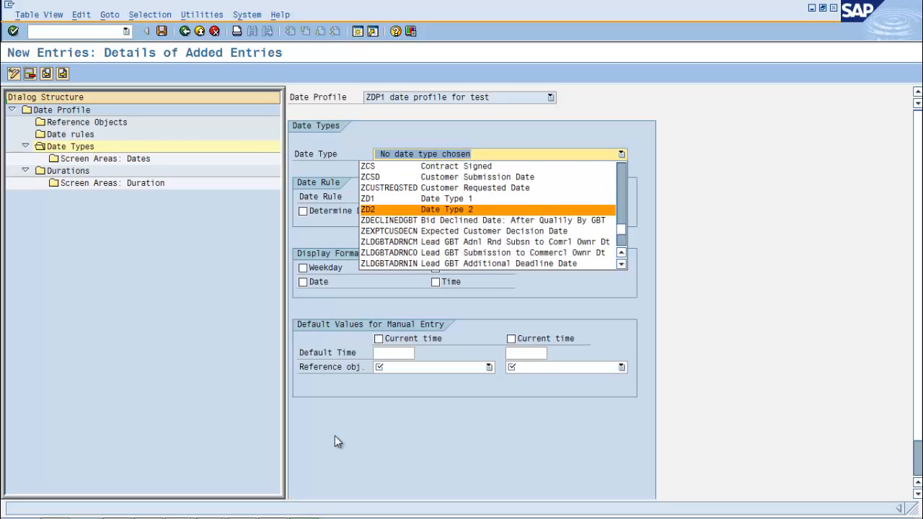
key(Return)
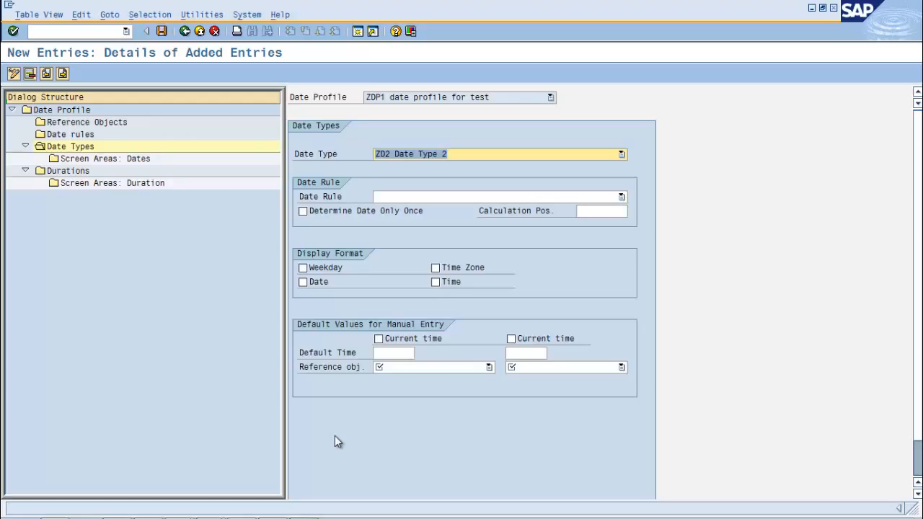
Assign date rule ZTEST1 to date type ZD2, determined only once, with calculation position 2
key(Tab)
key(F4)
key(Down)
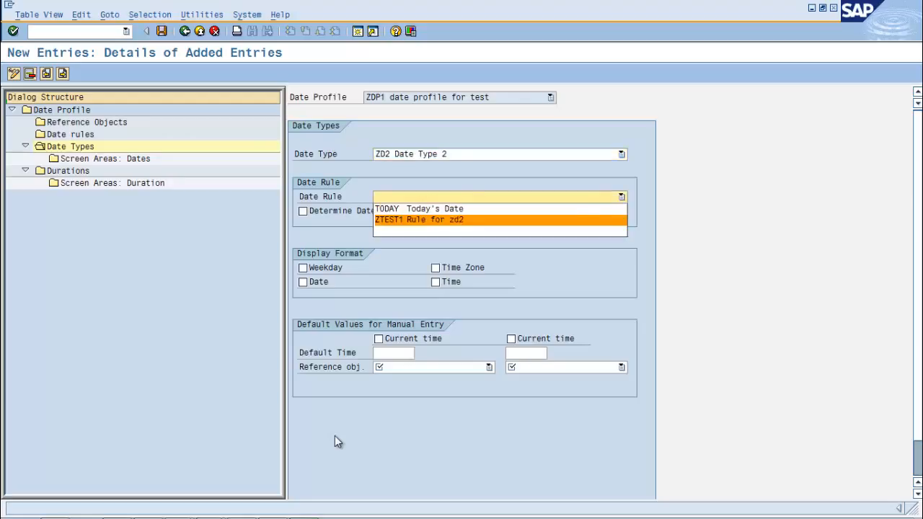
key(Return)
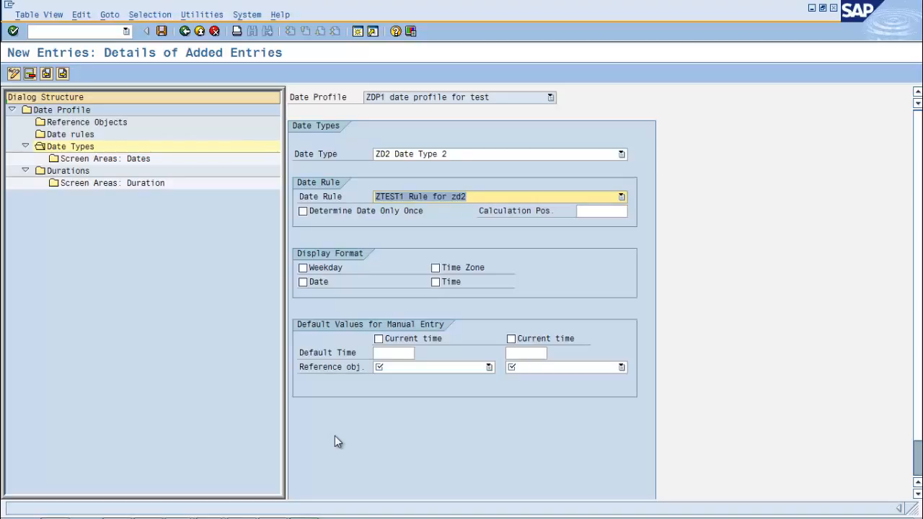
key(Tab)
key(space)
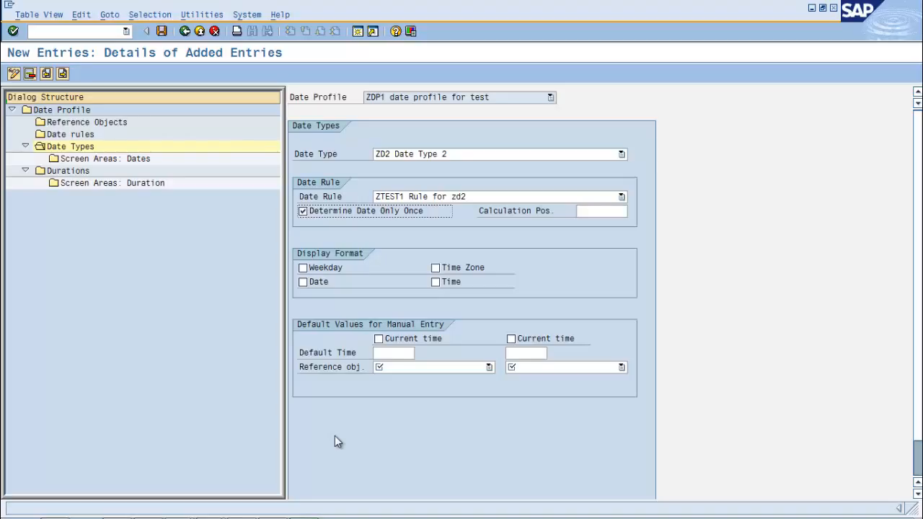
key(Tab)
text(2)
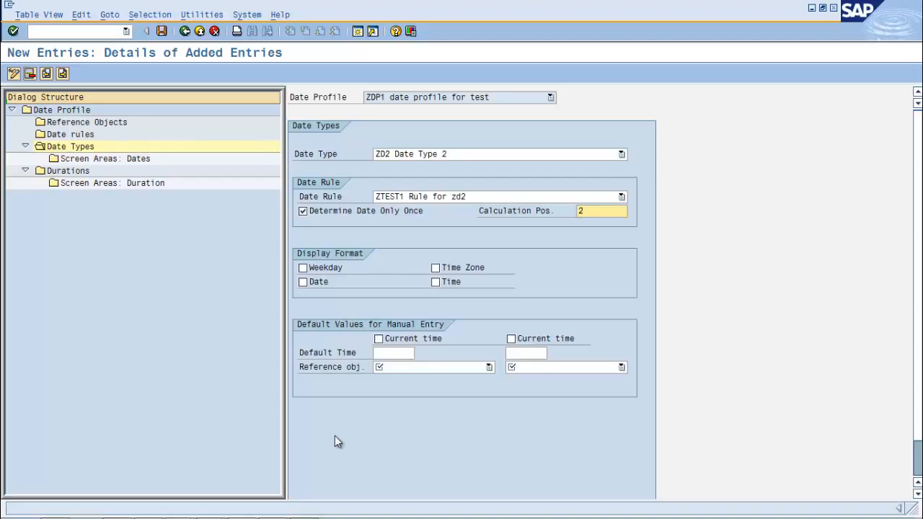
Enable Weekday, Date, Time Zone and Time in the display format of date type ZD2
key(Tab)
key(space)
key(Tab)
key(space)
key(Tab)
key(space)
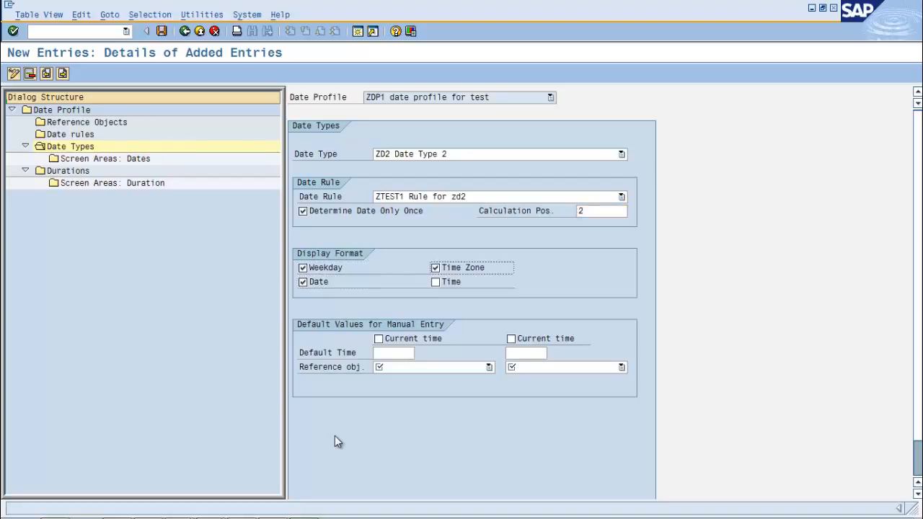
key(Tab)
key(space)
Set both default reference objects for manual entry of date type ZD2 to SYSTEM and save the entry
key(Tab)
key(Tab)
key(Tab)
key(Tab)
key(Tab)
key(F4)
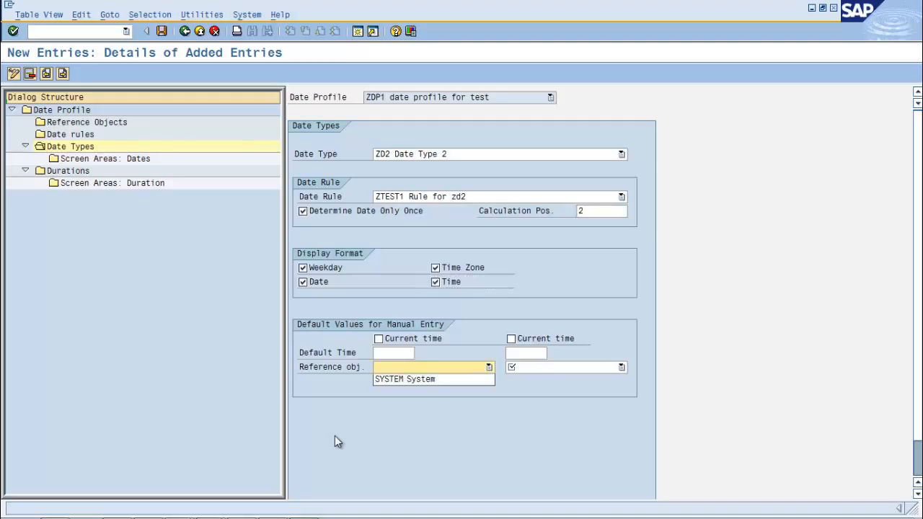
key(Down)
key(Return)
key(Tab)
key(F4)
key(Down)
key(Return)
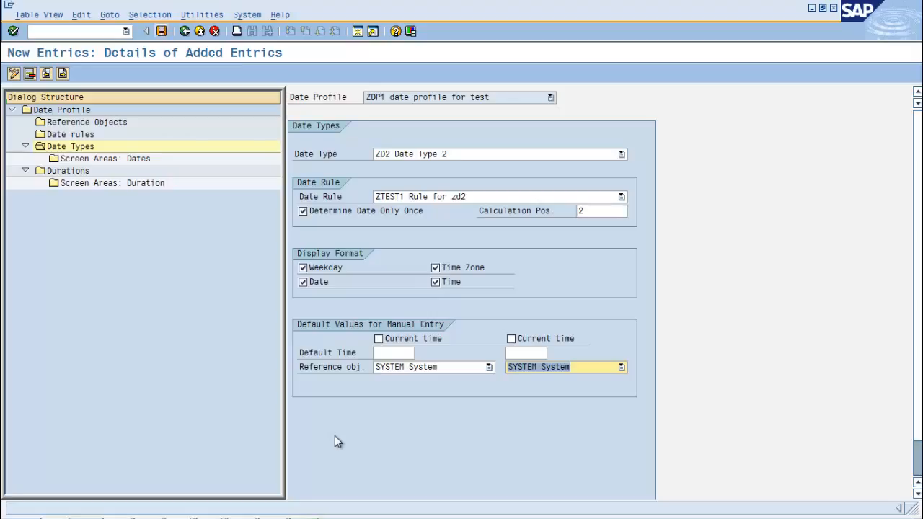
key(ctrl+s)
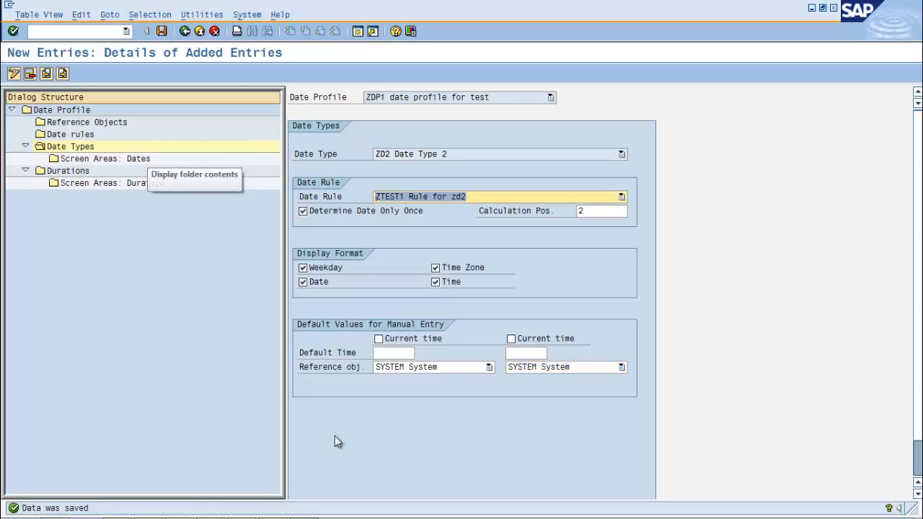
Add the OPPORTUNITY screen area to date type ZD2 with display position 2 and save the entry
double_click(143, 159)
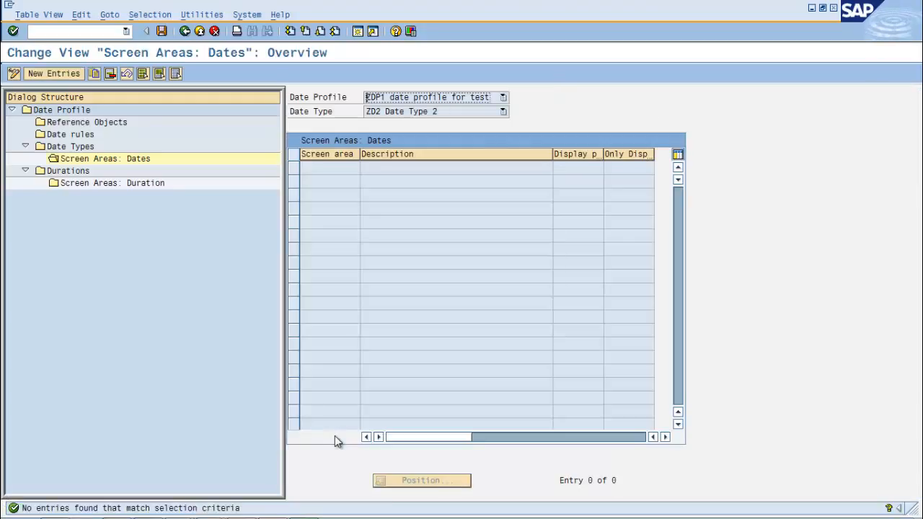
click(54, 73)
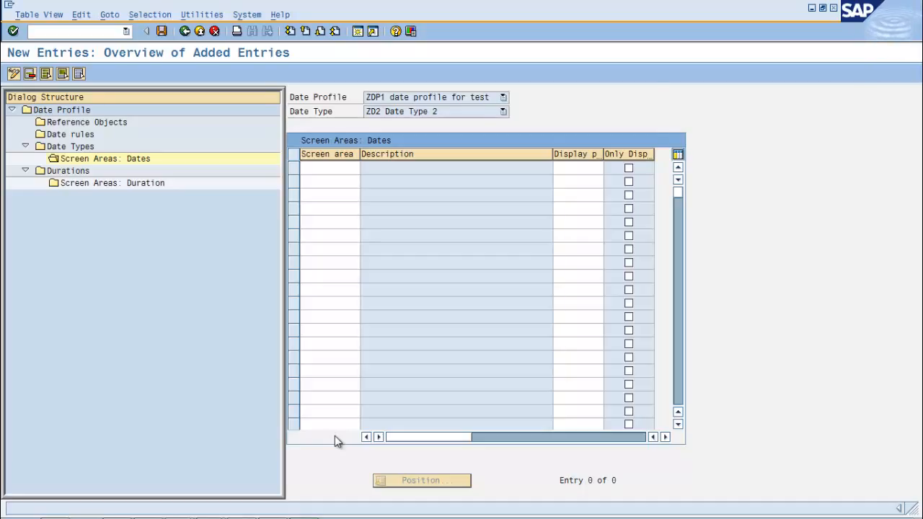
key(F4)
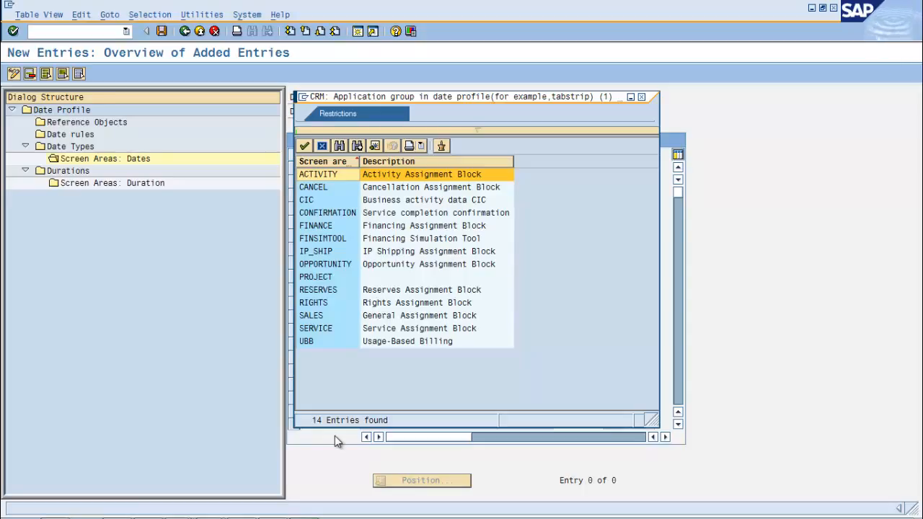
key(o)
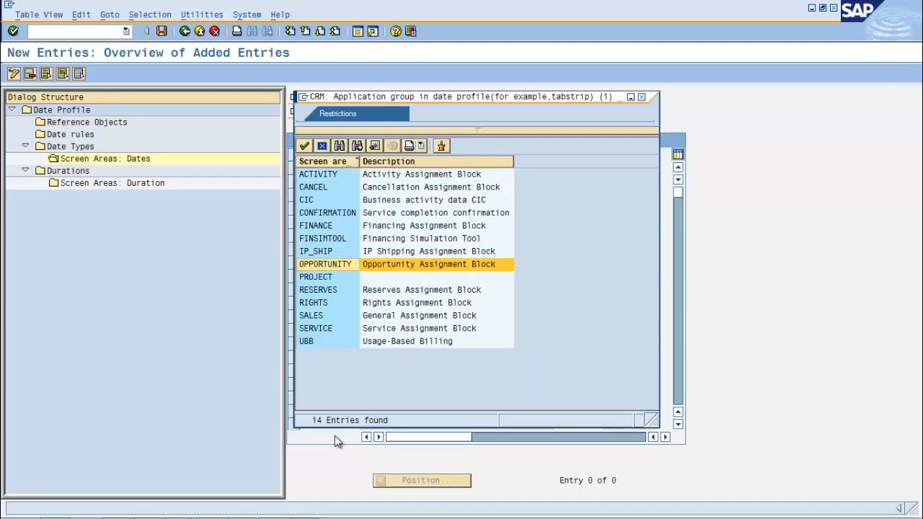
key(Return)
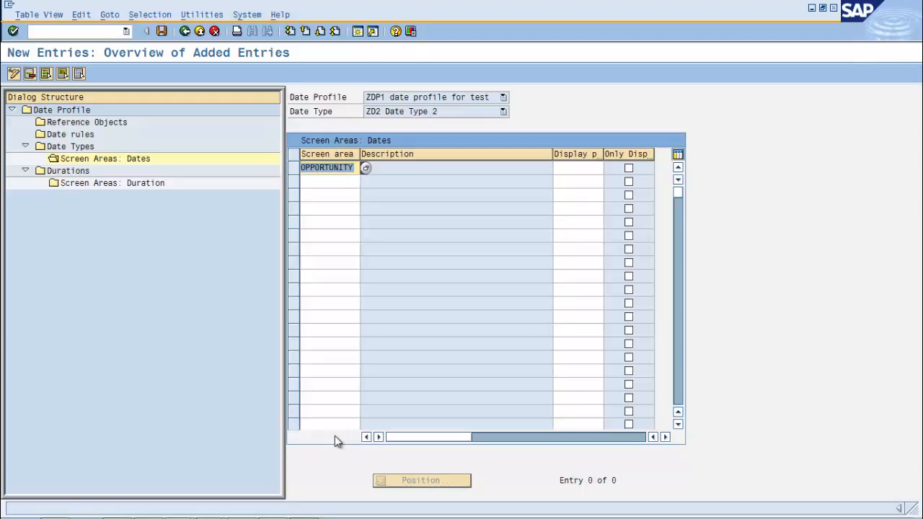
key(Tab)
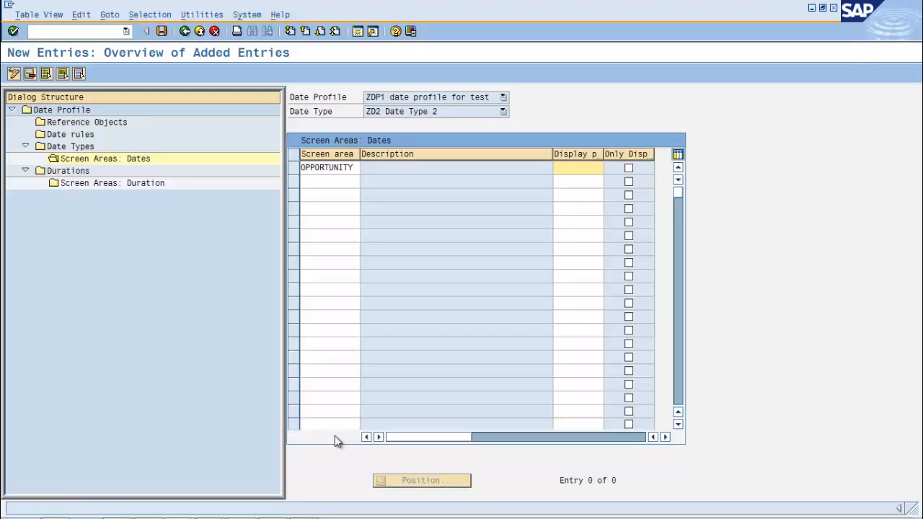
text(2)
key(ctrl+s)
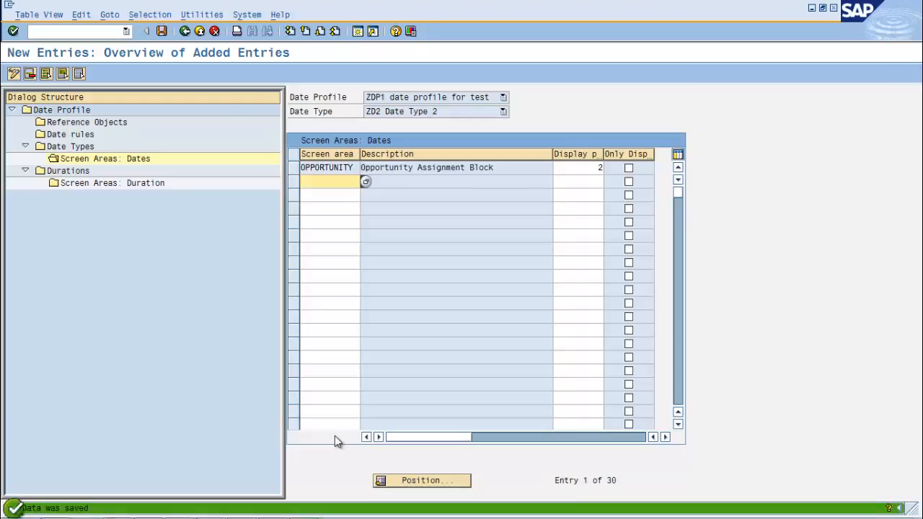
Create a new duration entry in date profile ZDP1 for duration type ZDURA1 with SYSTEM as default reference object
click(69, 171)
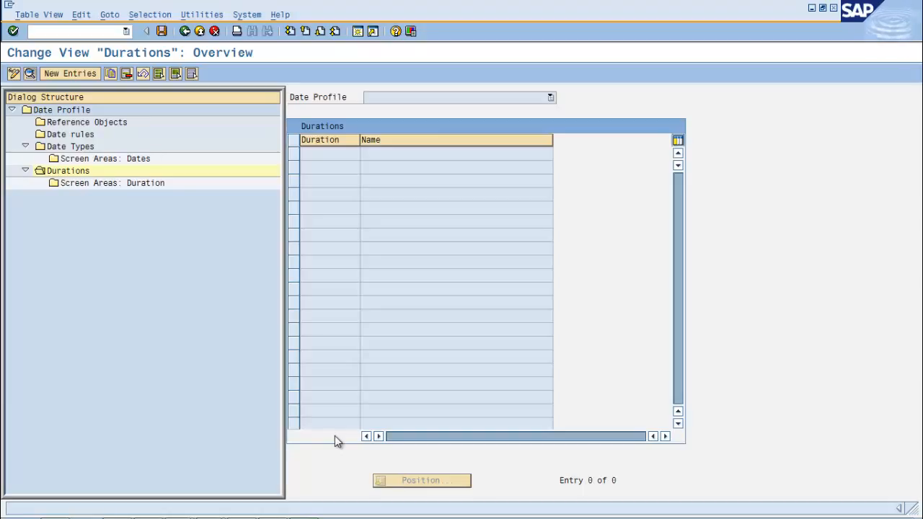
key(F5)
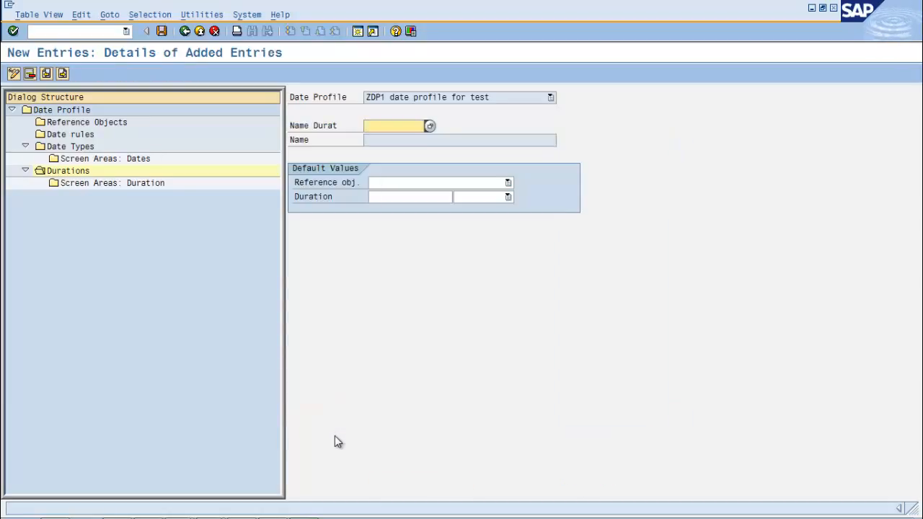
key(F4)
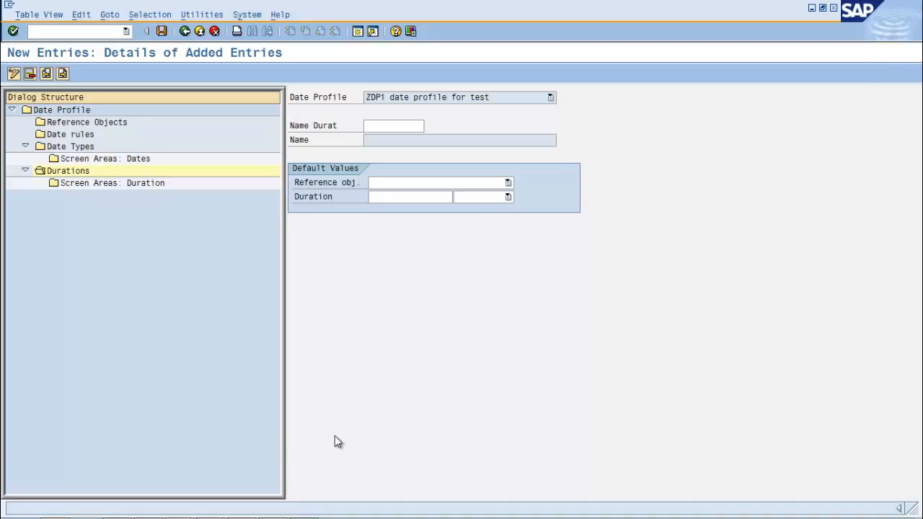
key(F4)
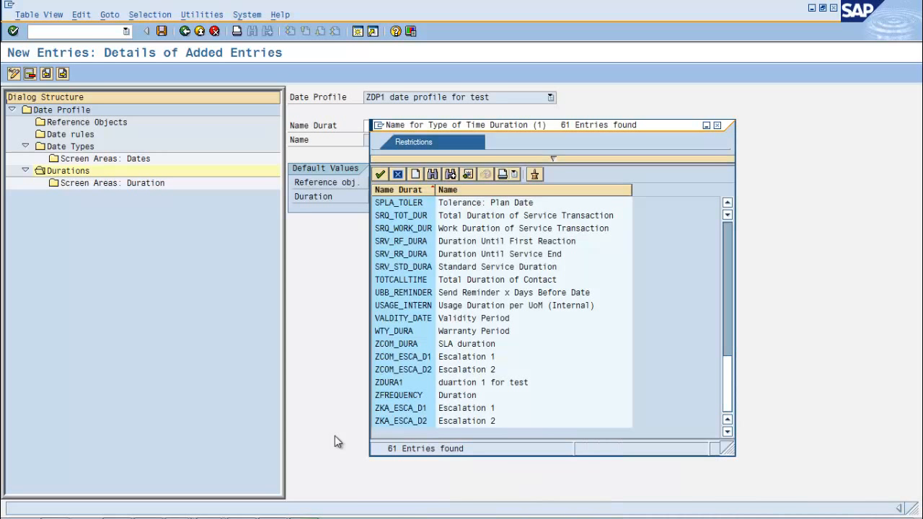
key(Return)
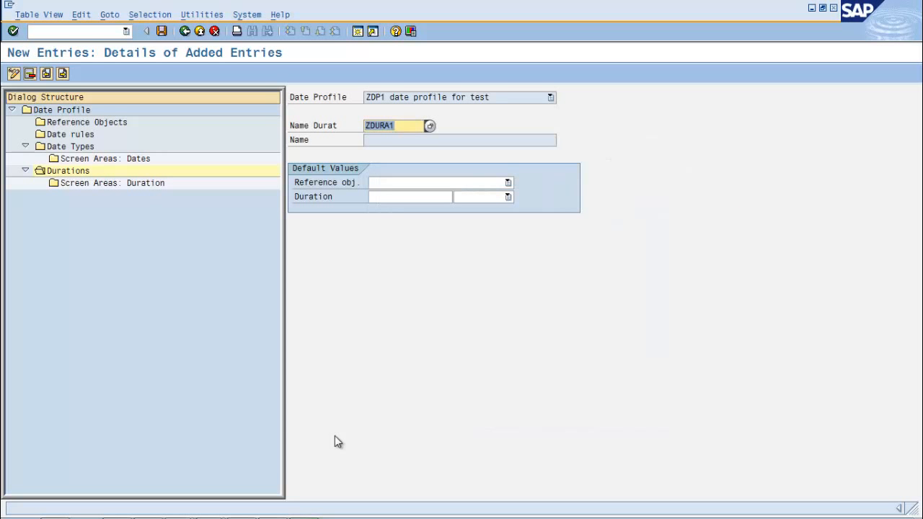
key(Tab)
key(F4)
key(Return)
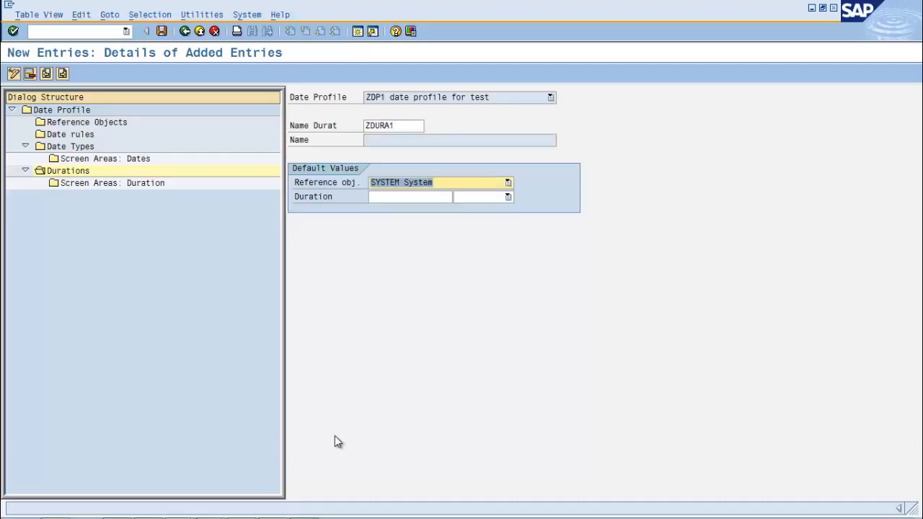
Set the default duration of ZDURA1 to 10 DAY and save the entry
key(Tab)
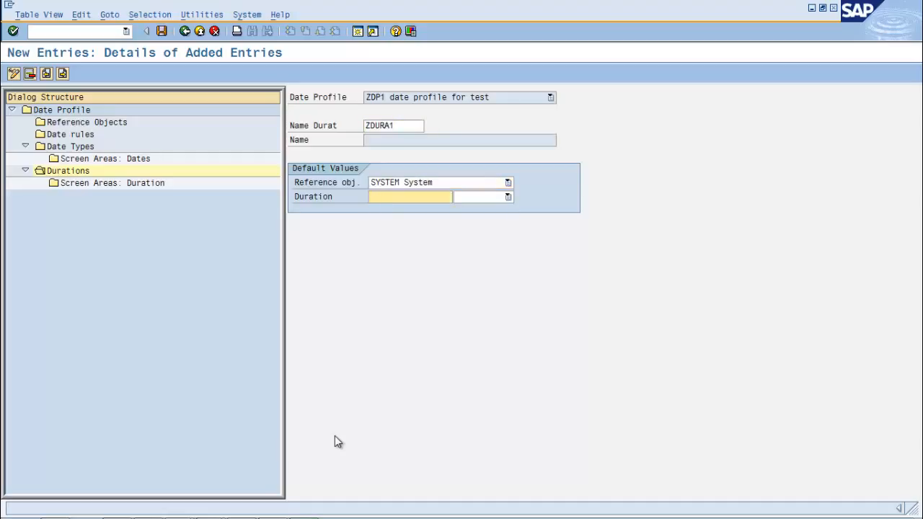
text(10)
key(Down)
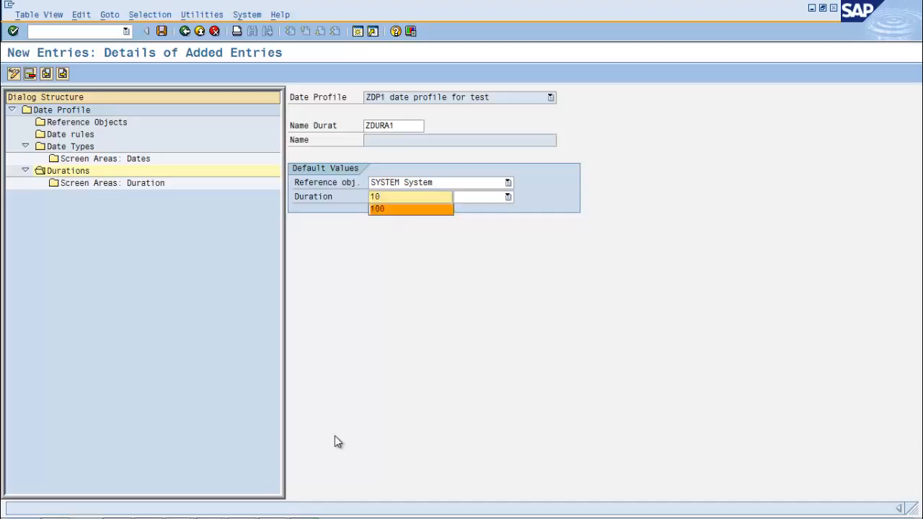
key(Escape)
key(Tab)
key(F4)
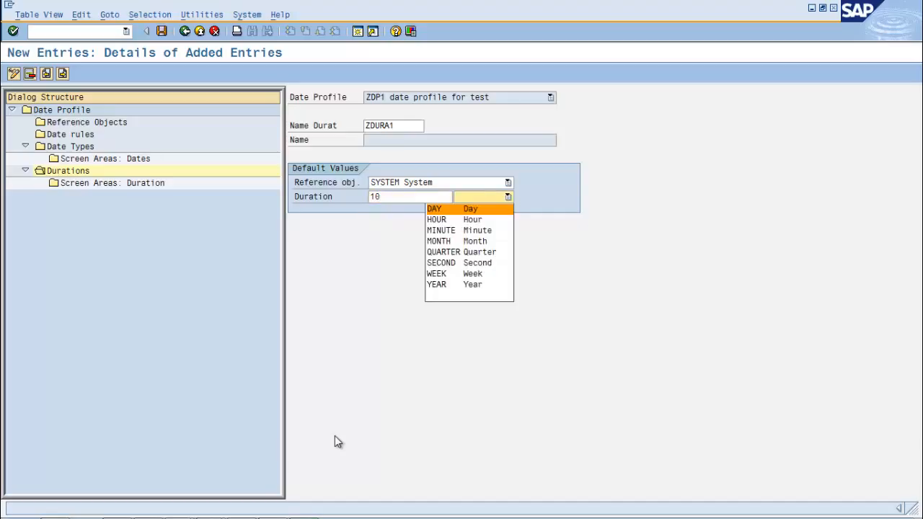
key(Return)
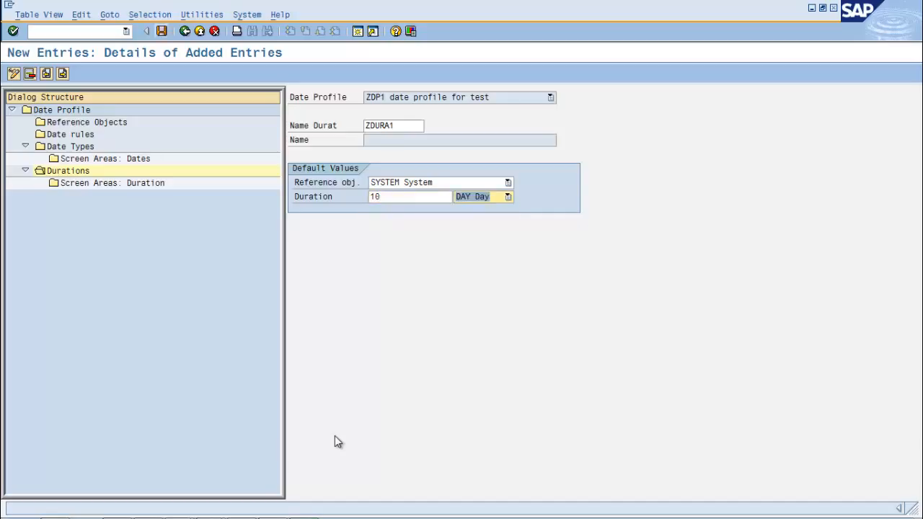
key(ctrl+s)
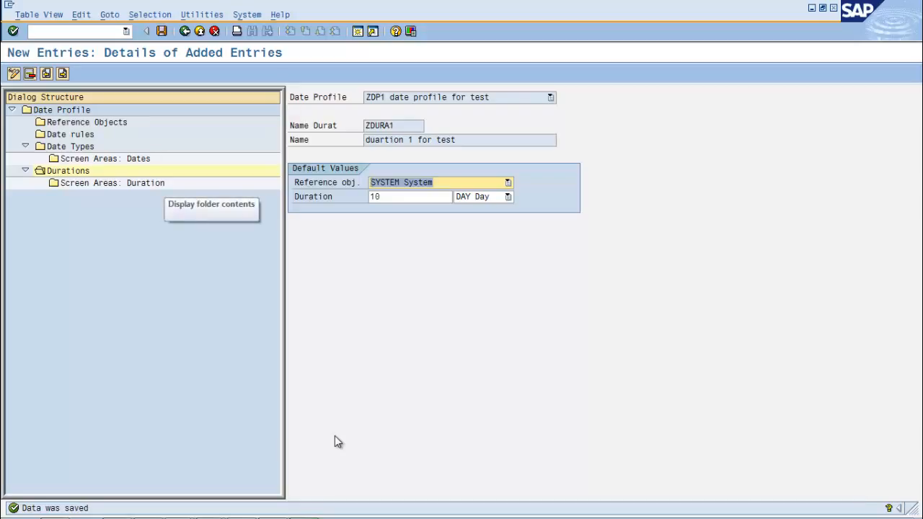
Add the OPPORTUNITY screen area to duration ZDURA1 with display position 3 and save the entry
double_click(153, 183)
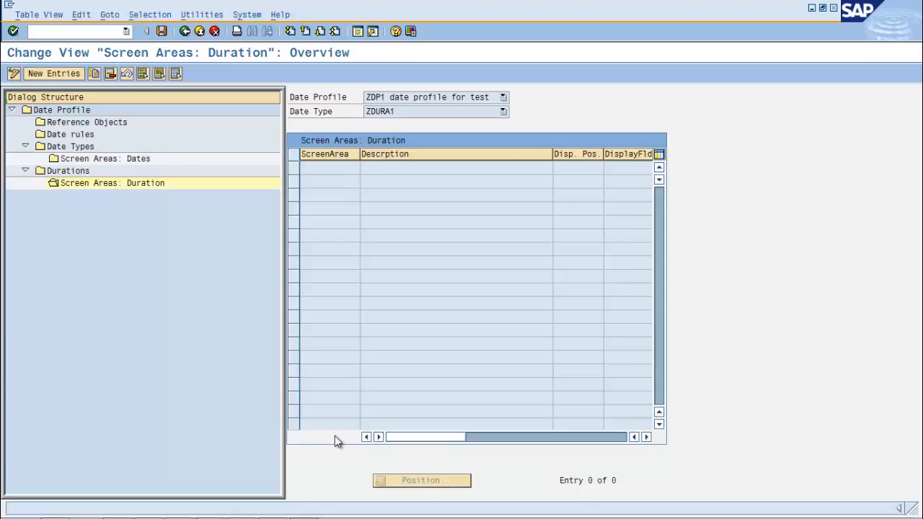
key(F5)
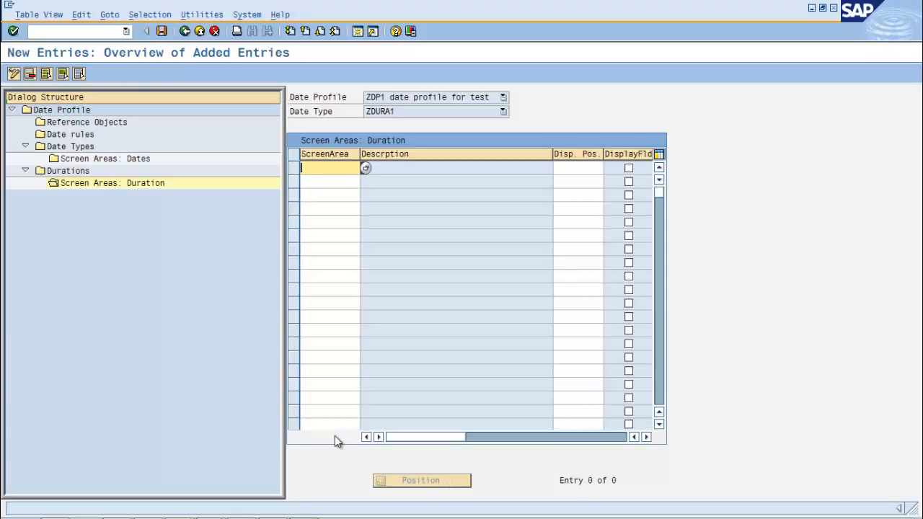
key(F4)
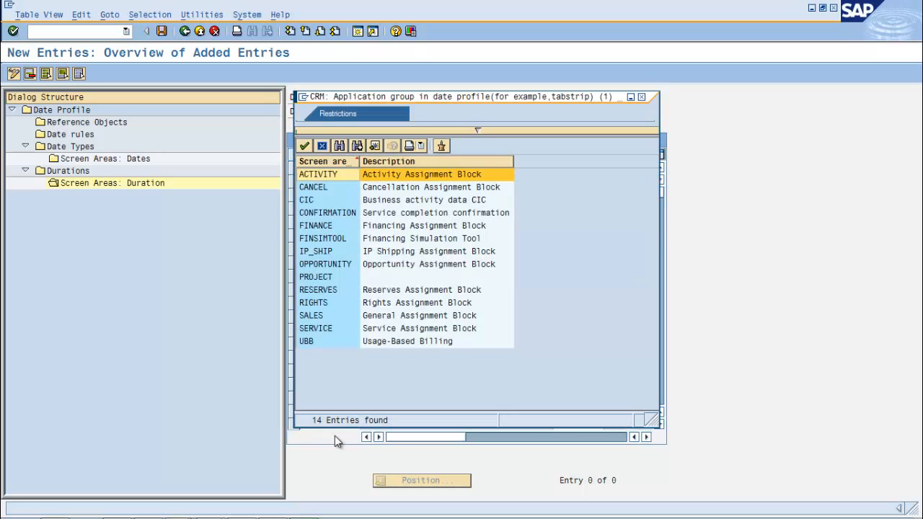
key(o)
key(Return)
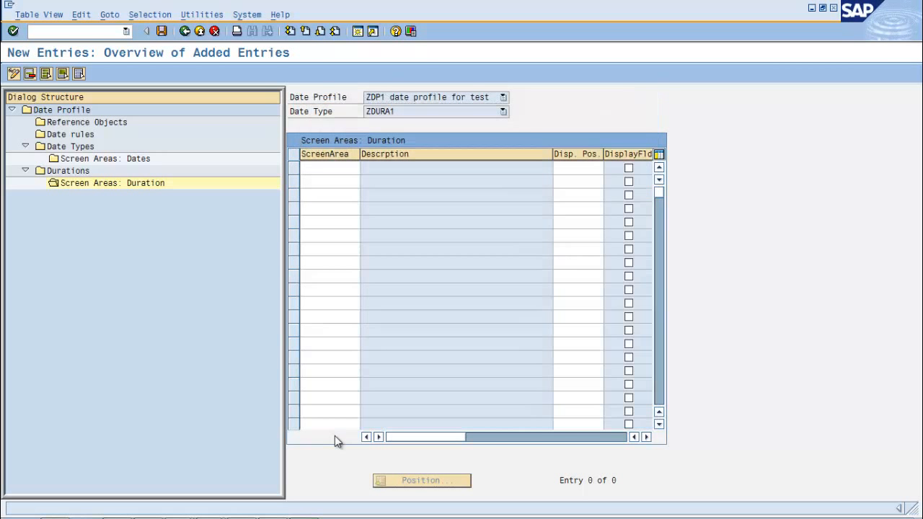
key(Tab)
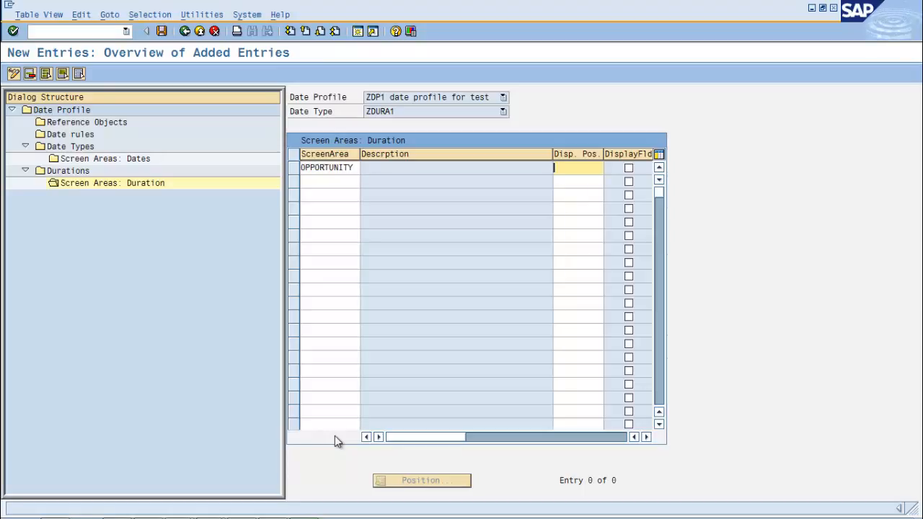
text(3)
key(ctrl+s)
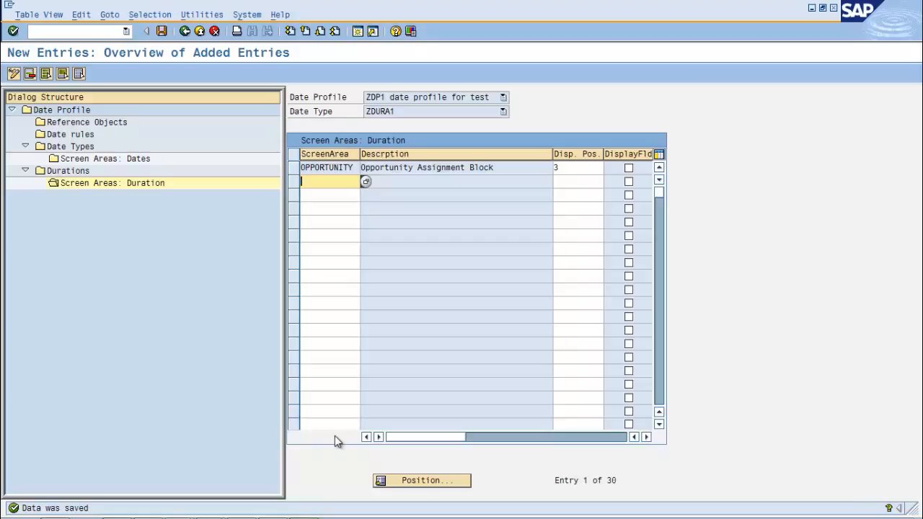
key(ctrl+s)
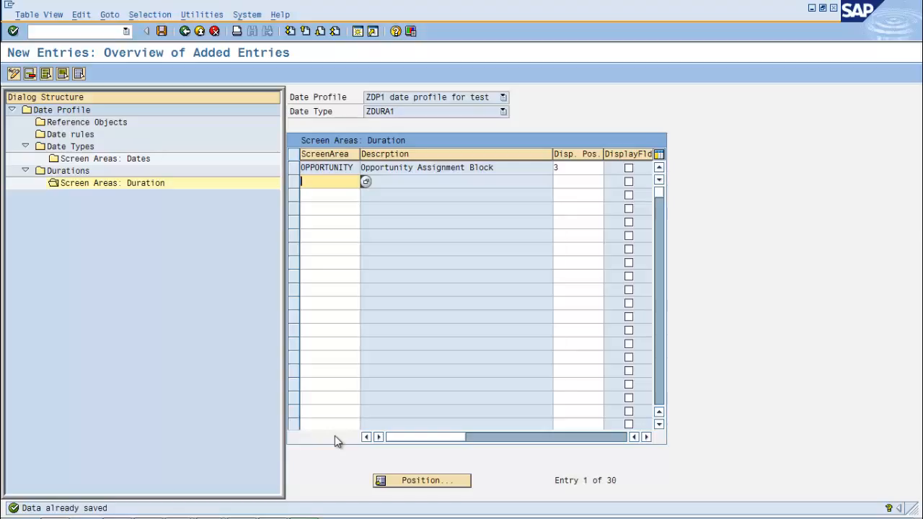
Return to the implementation guide and open Define Transaction Types under the basic settings for Transactions
key(F3)
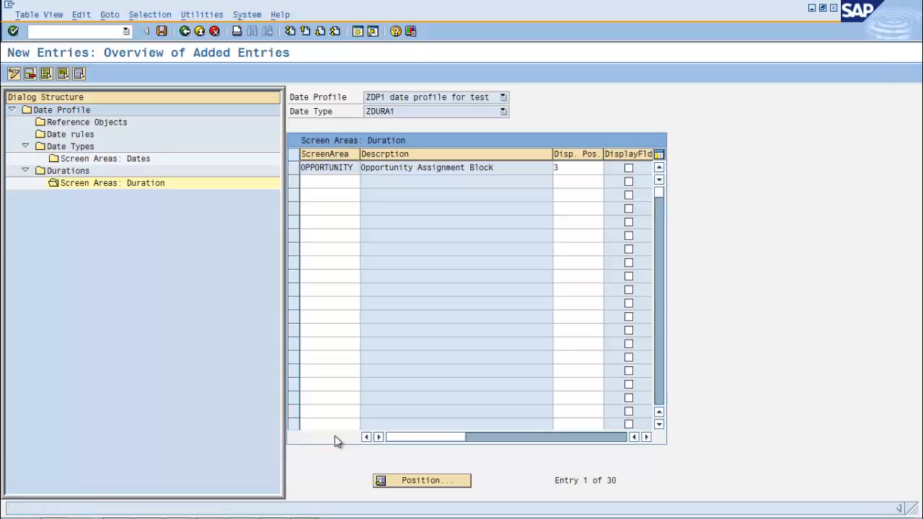
key(F3)
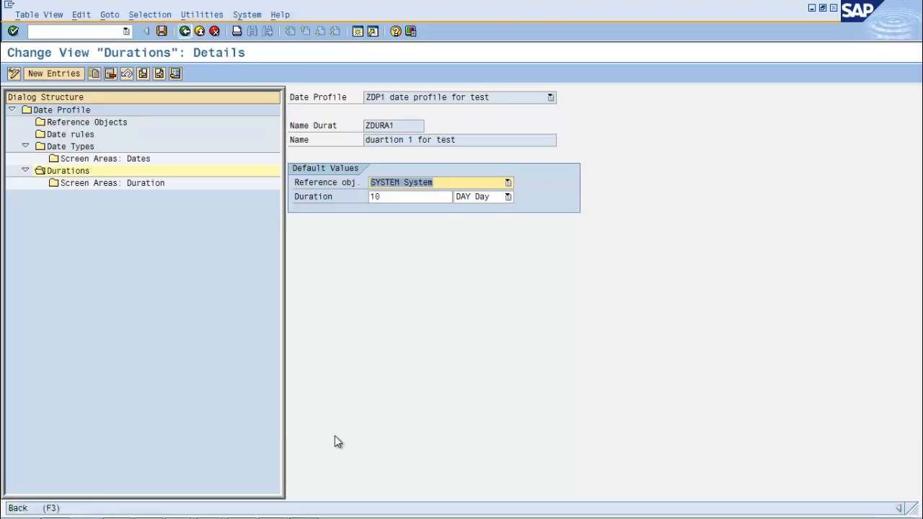
key(F3)
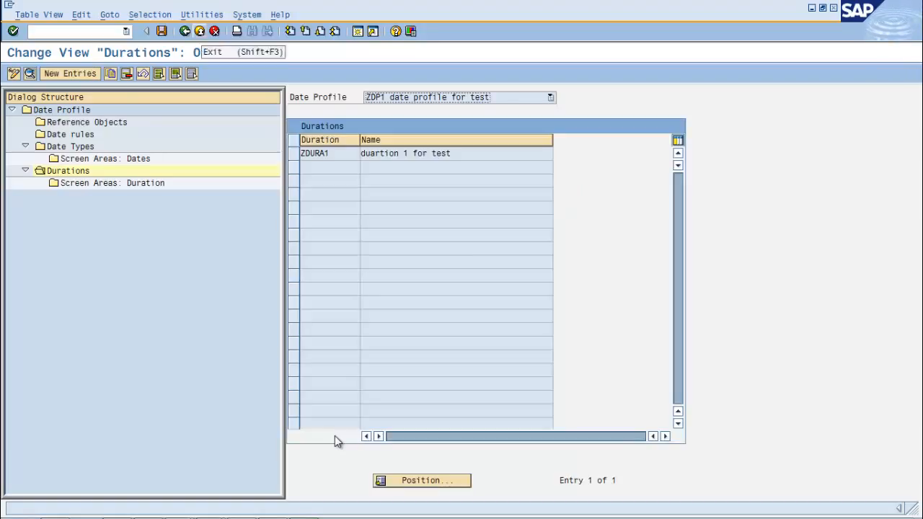
key(F3)
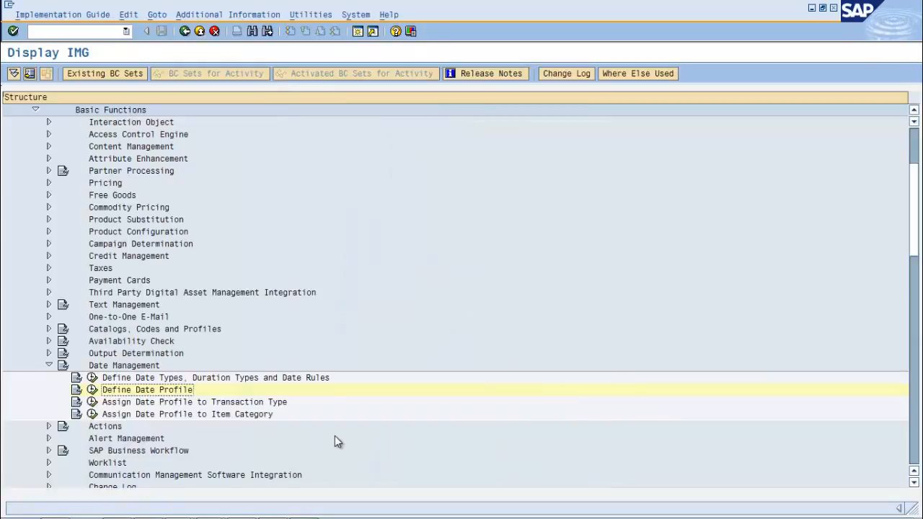
scroll(338, 442, up, 2)
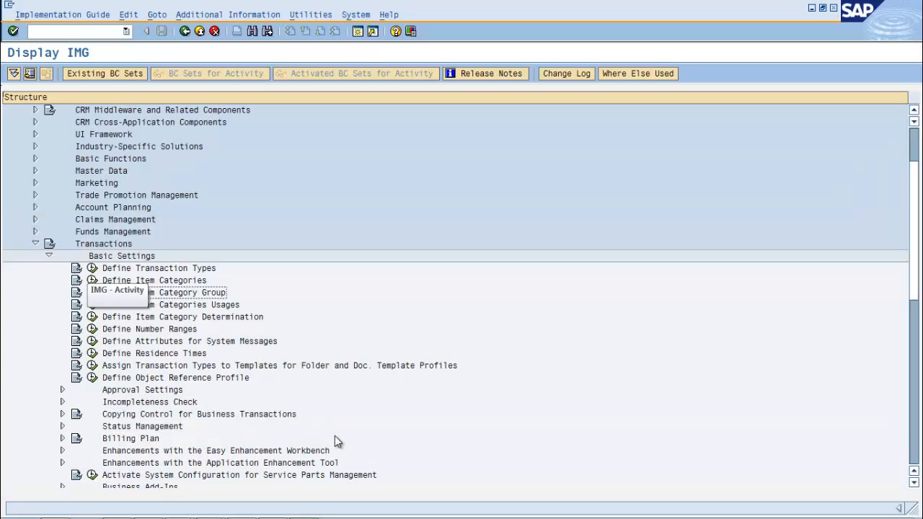
click(92, 268)
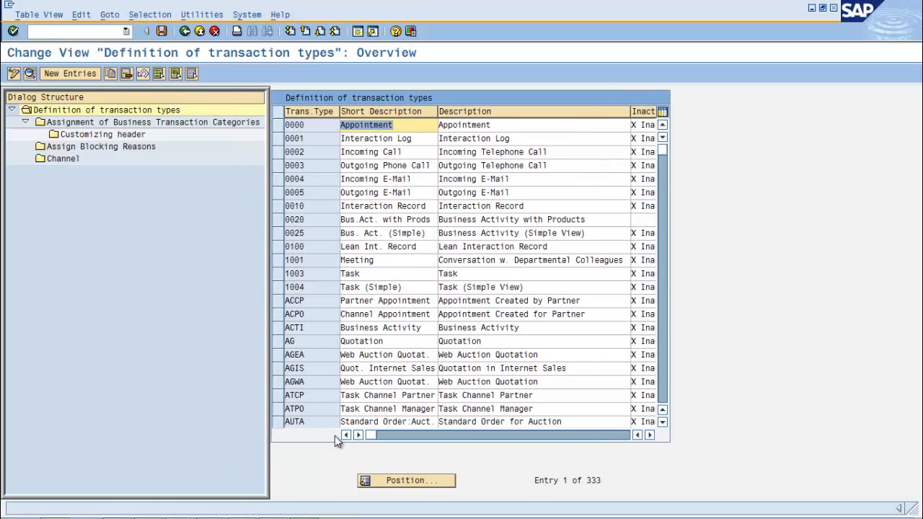
Find the Opportunity transaction type ZOGT and open its details
click(339, 441)
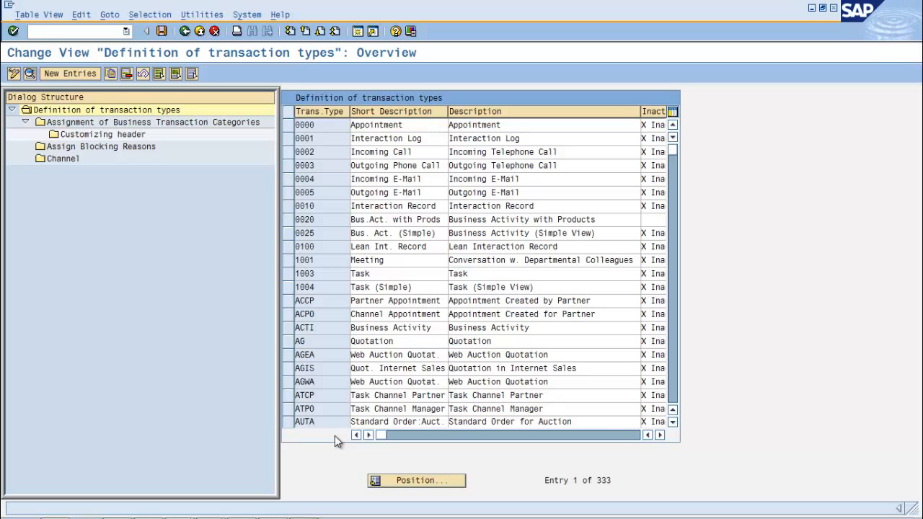
key(ctrl+f)
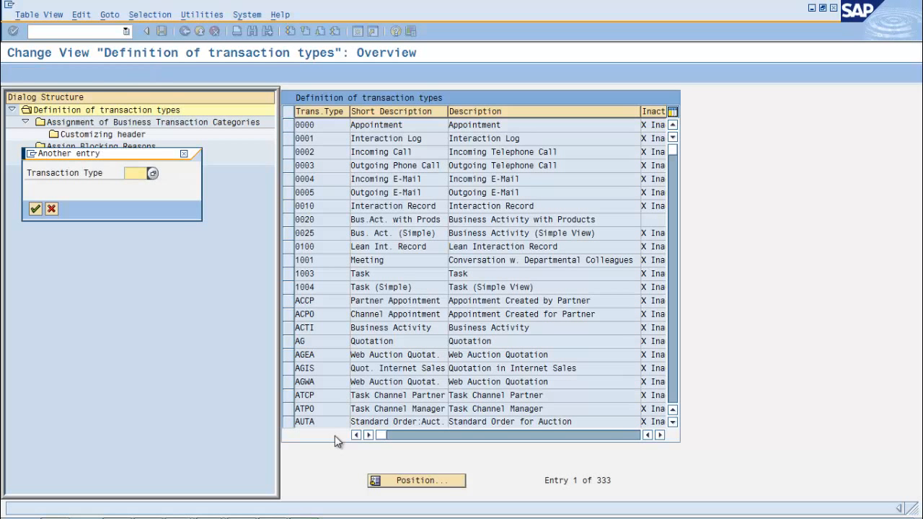
text(z)
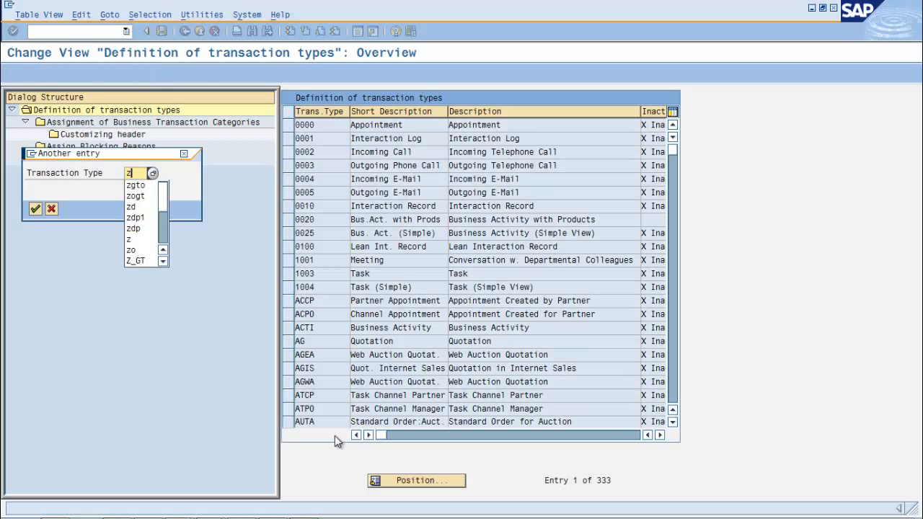
key(Down)
key(Return)
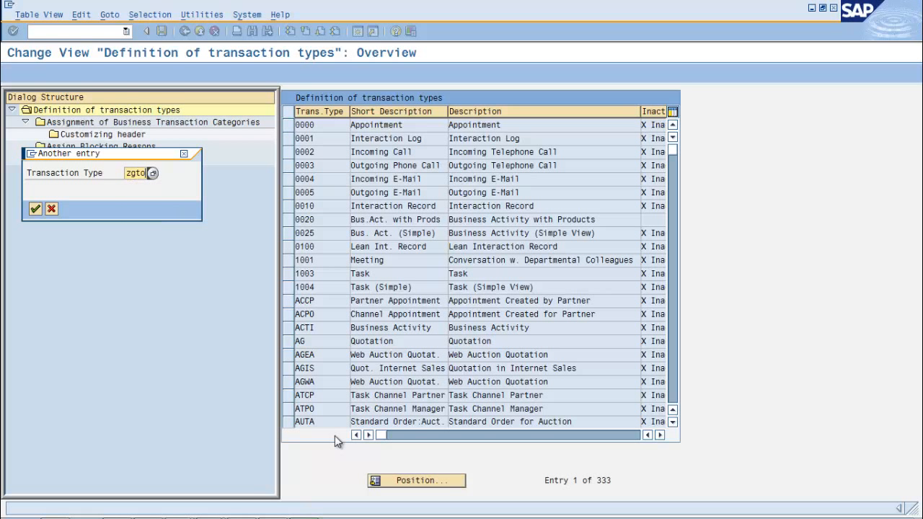
key(Return)
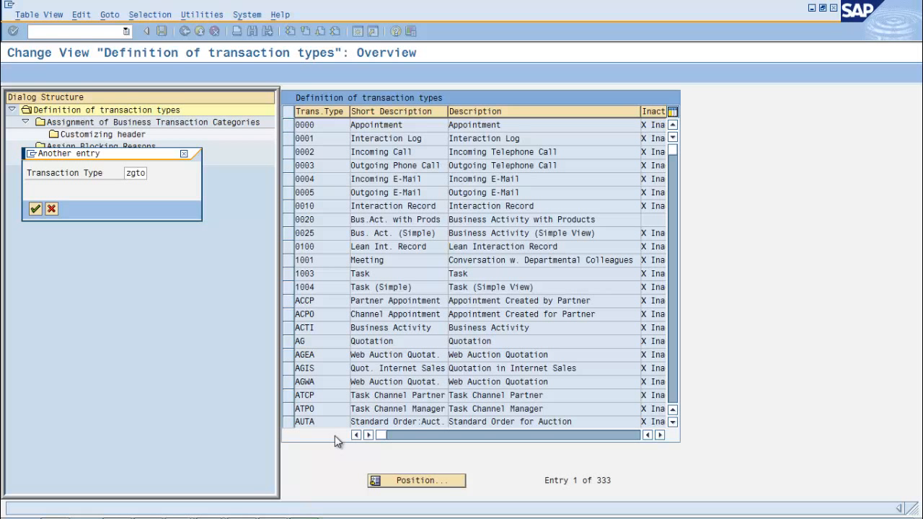
key(Return)
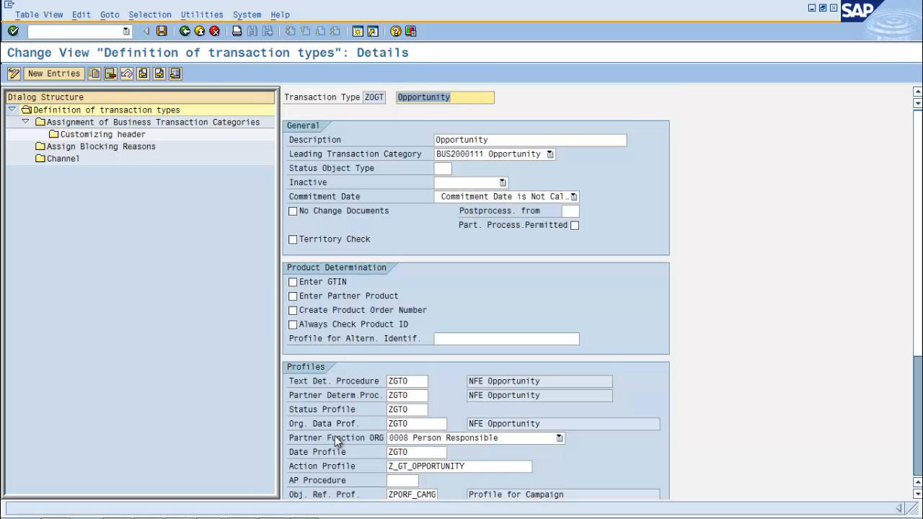
Assign date profile ZDP1 to transaction type ZOGT and save the change under the proposed customizing request
drag(410, 453, 387, 453)
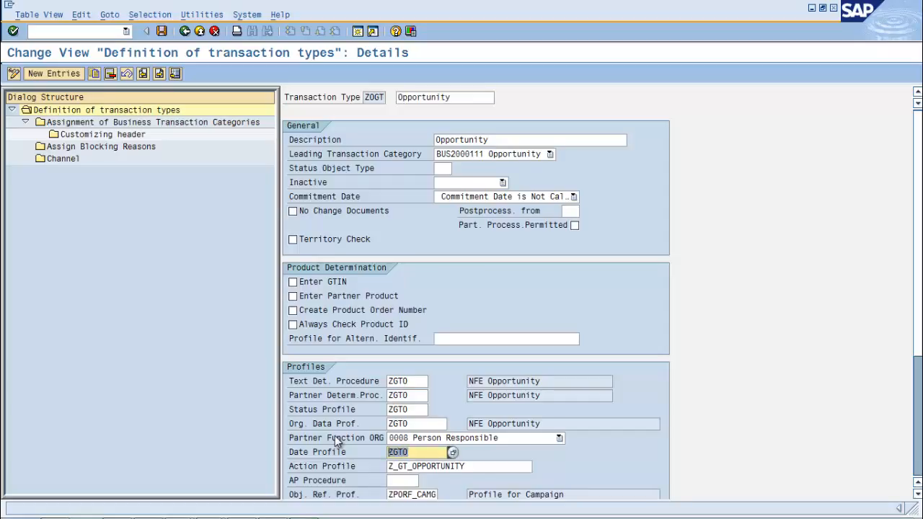
text(z)
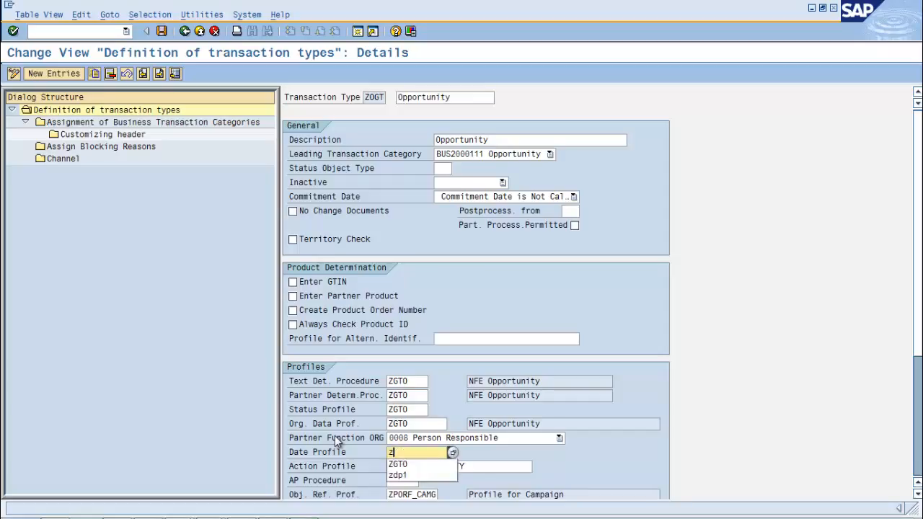
text(dp1)
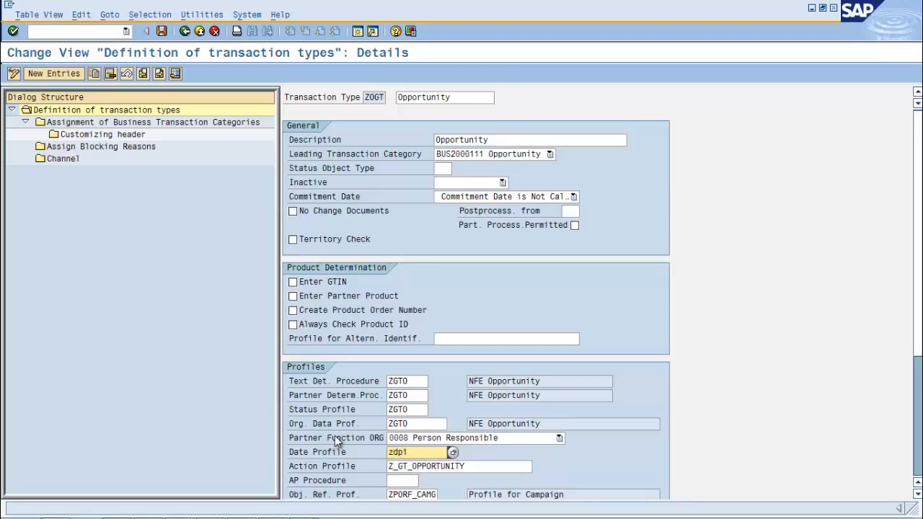
key(Return)
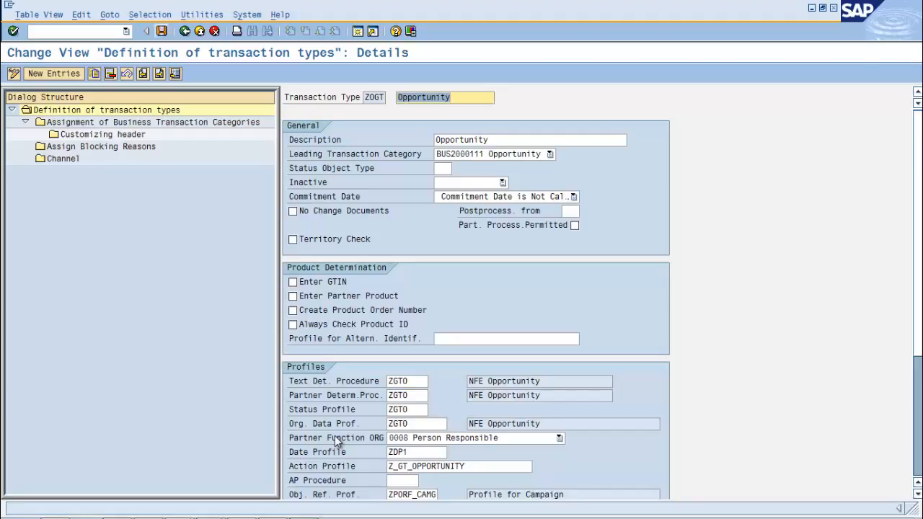
key(ctrl+s)
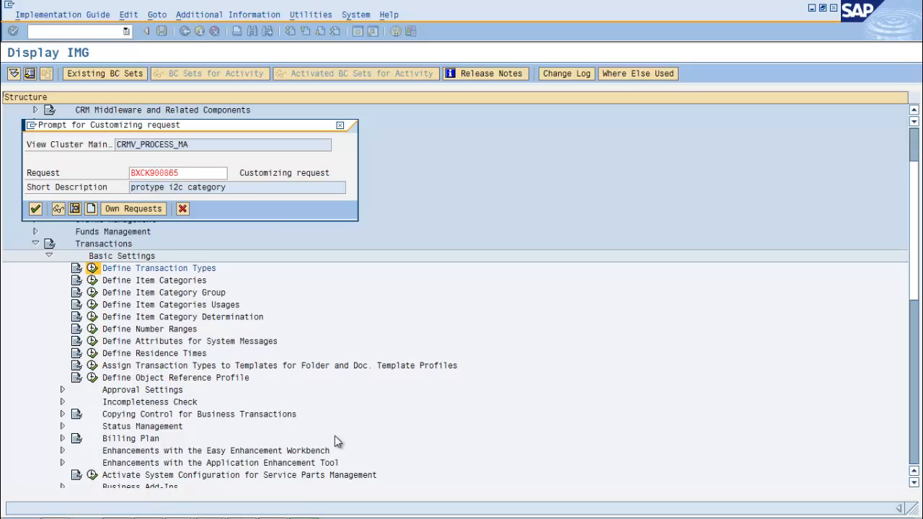
key(Return)
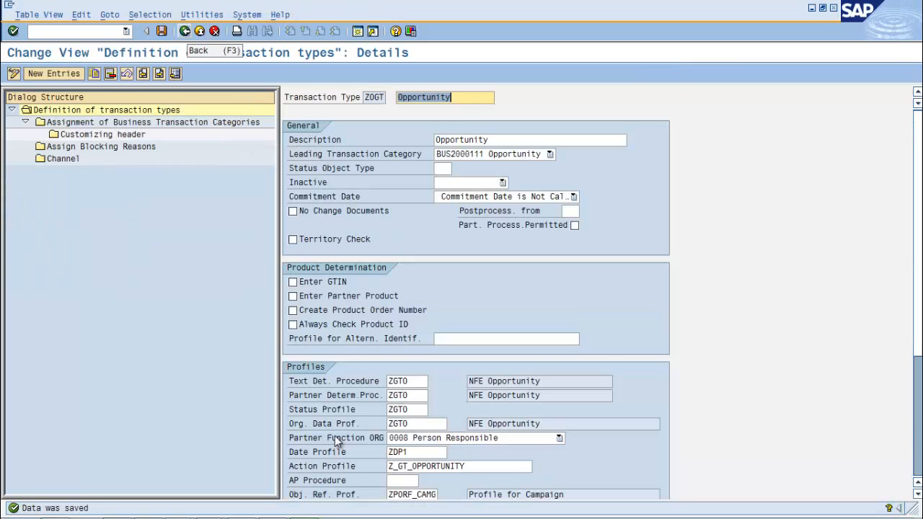
Leave the transaction type customizing for SAP Easy Access and launch the CRM web client with transaction wui_sso
key(F3)
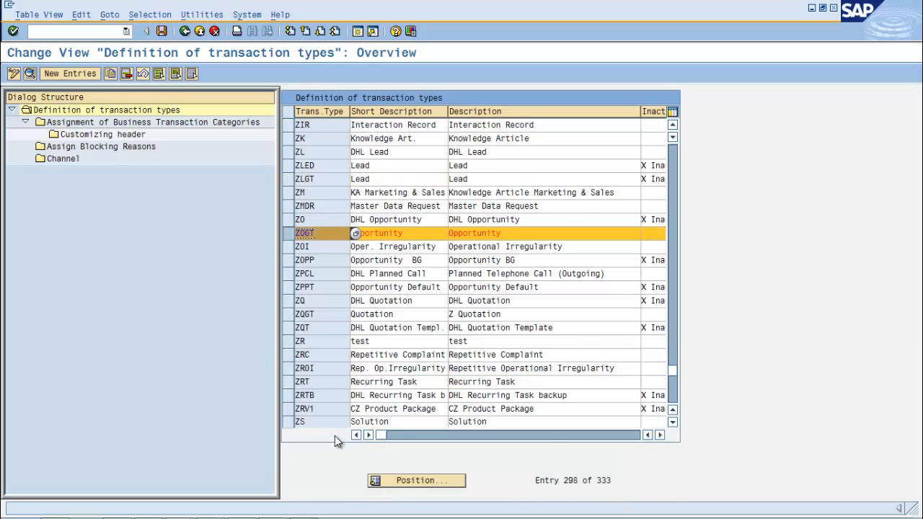
key(F3)
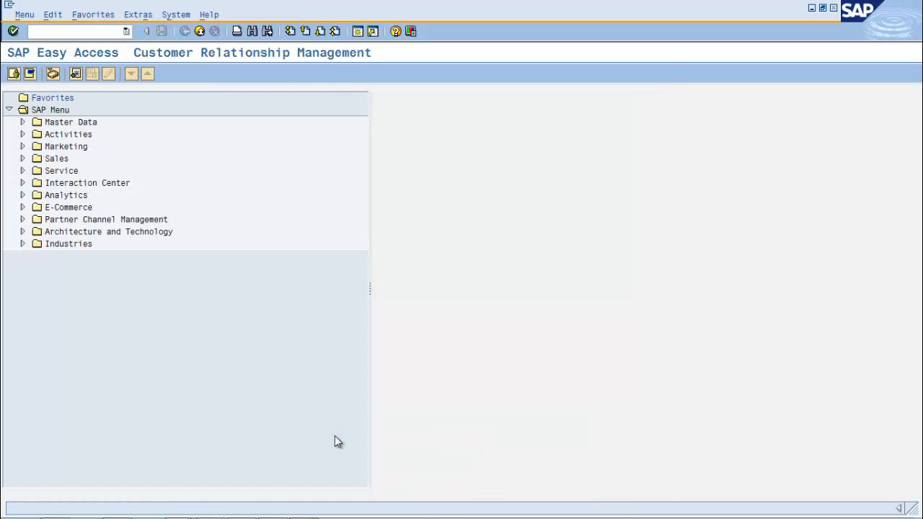
text(wui_sso)
key(Return)
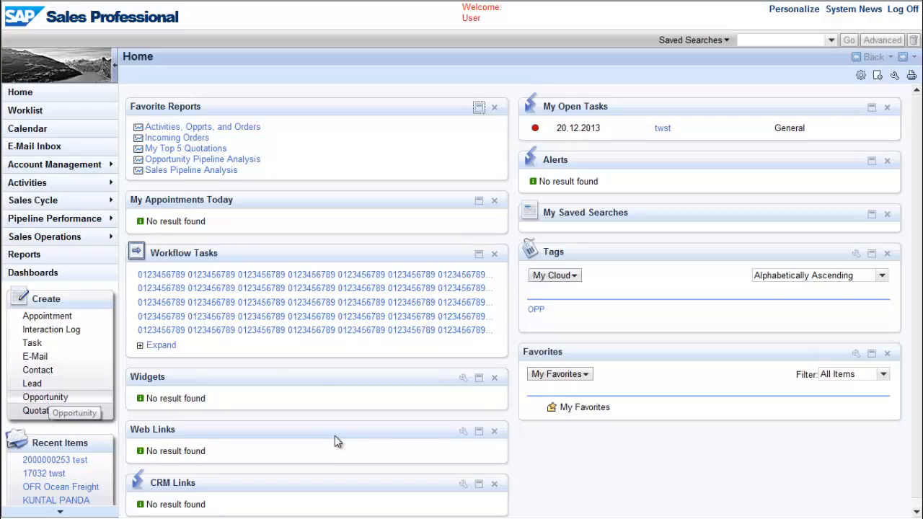
Start a new opportunity and open its Milestones list for editing, continuing despite the unfilled required fields
click(48, 398)
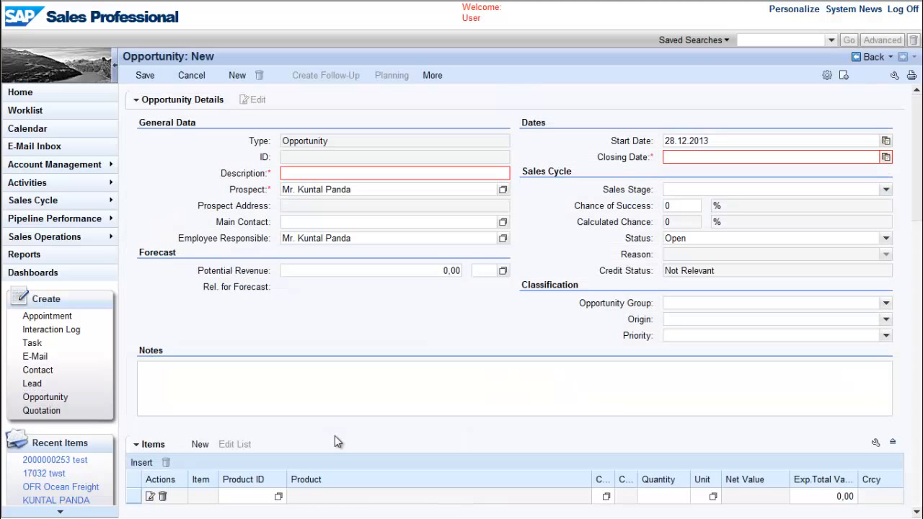
scroll(336, 441, down, 8)
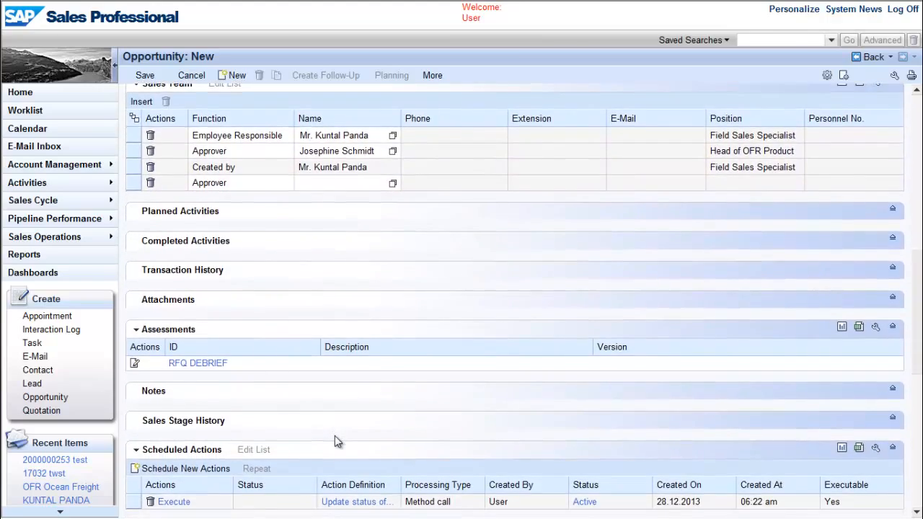
scroll(335, 441, down, 5)
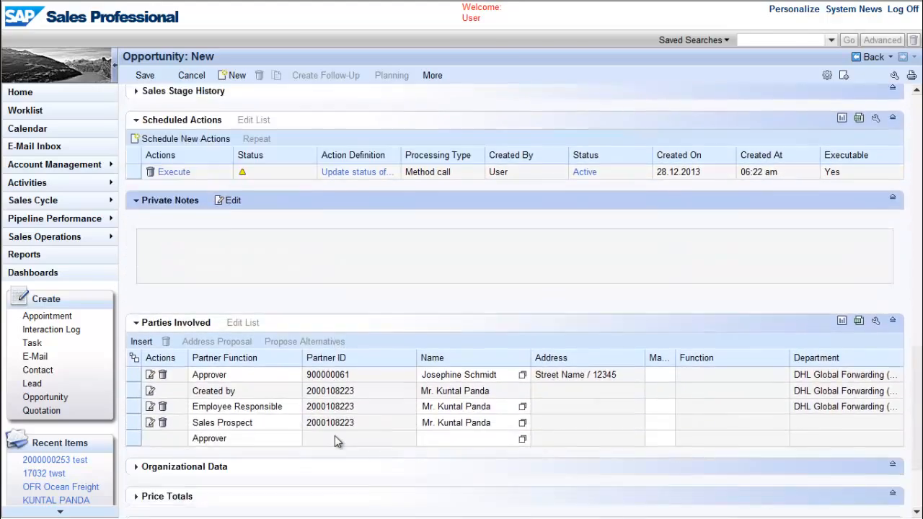
scroll(335, 442, down, 3)
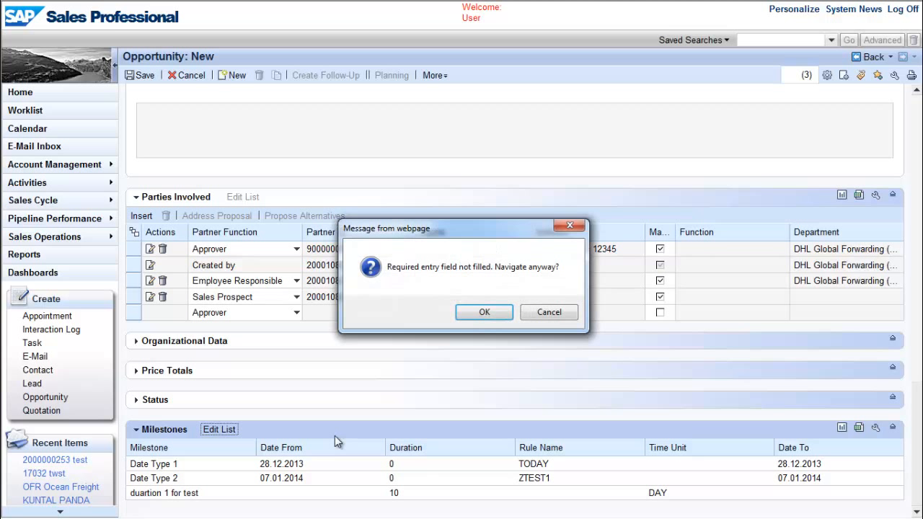
key(Return)
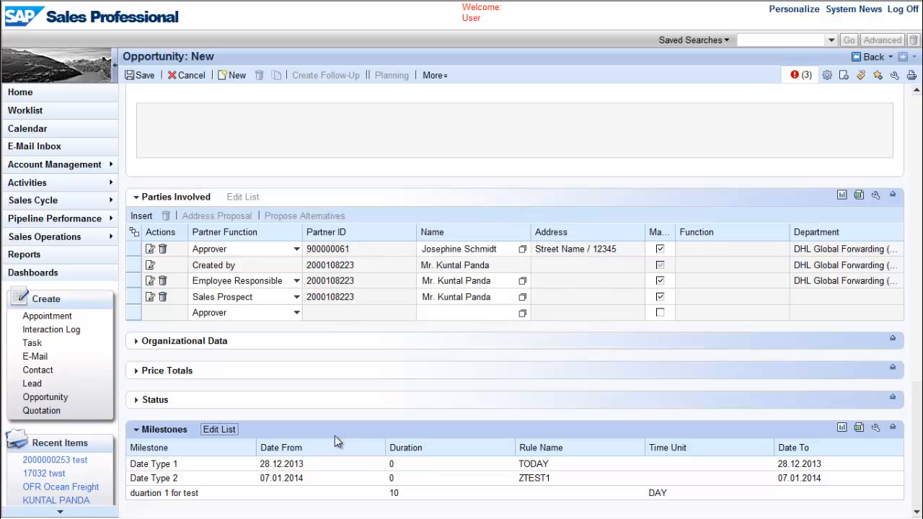